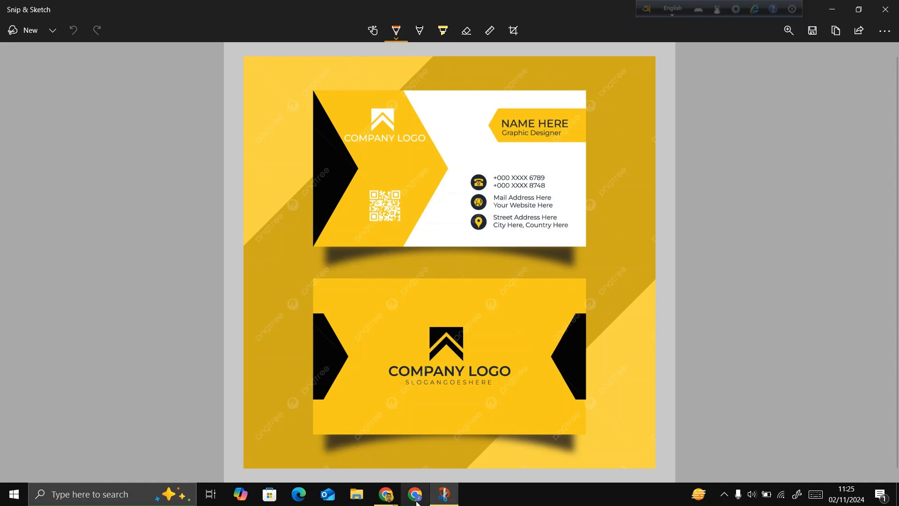
Switch to Chrome and open the Canva website through a Google search for canva.
{"action": "left_click", "coordinate": [386, 494]}
{"action": "left_click", "coordinate": [358, 466]}
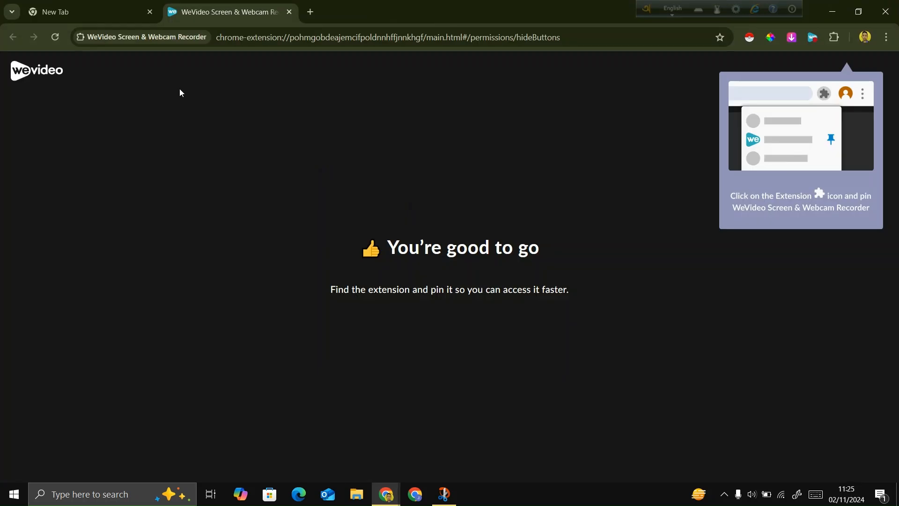
{"action": "left_click", "coordinate": [105, 10]}
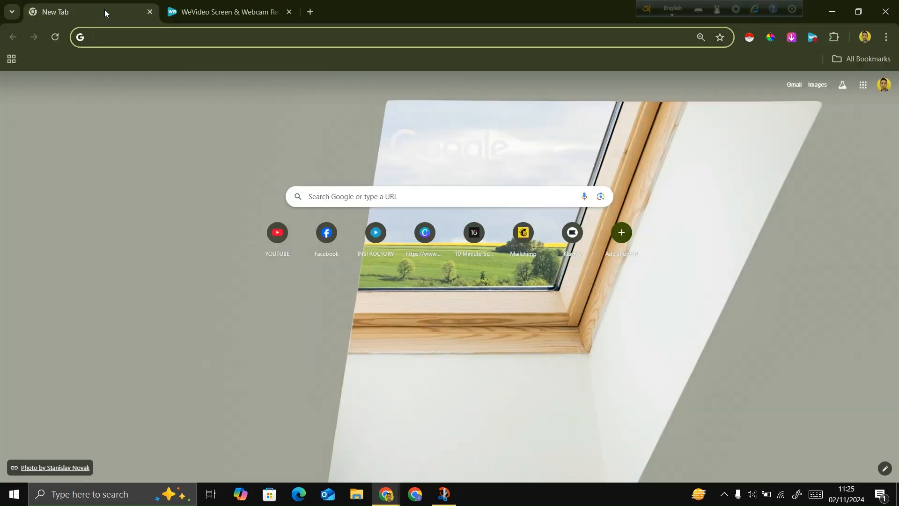
{"action": "left_click", "coordinate": [397, 199]}
{"action": "type", "text": "ca"}
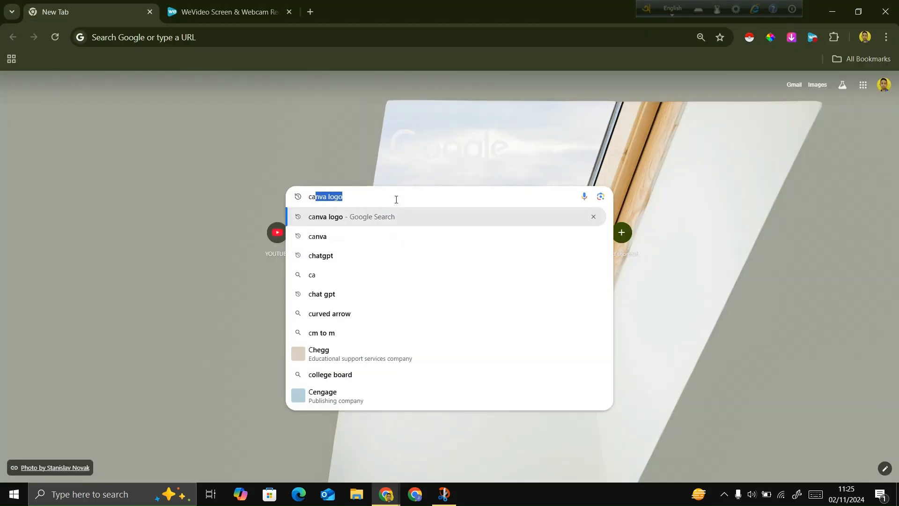
{"action": "type", "text": "nva"}
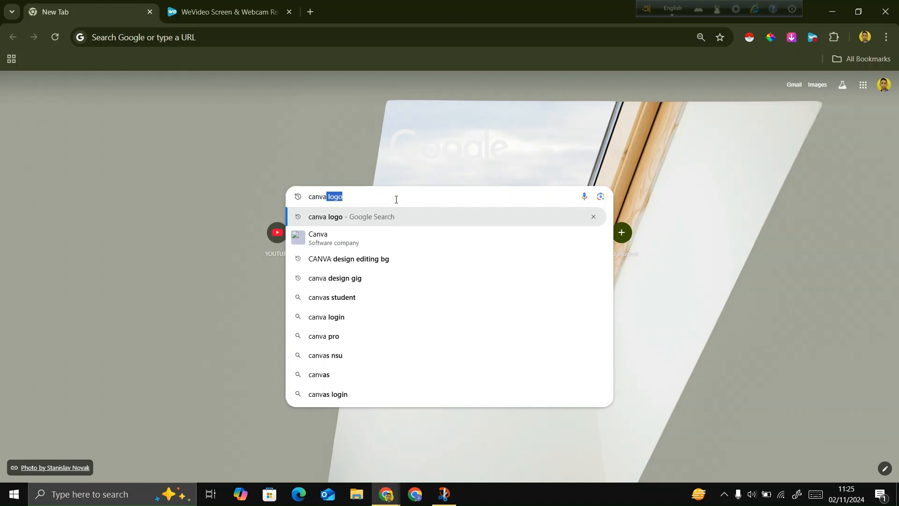
{"action": "key", "text": "Return"}
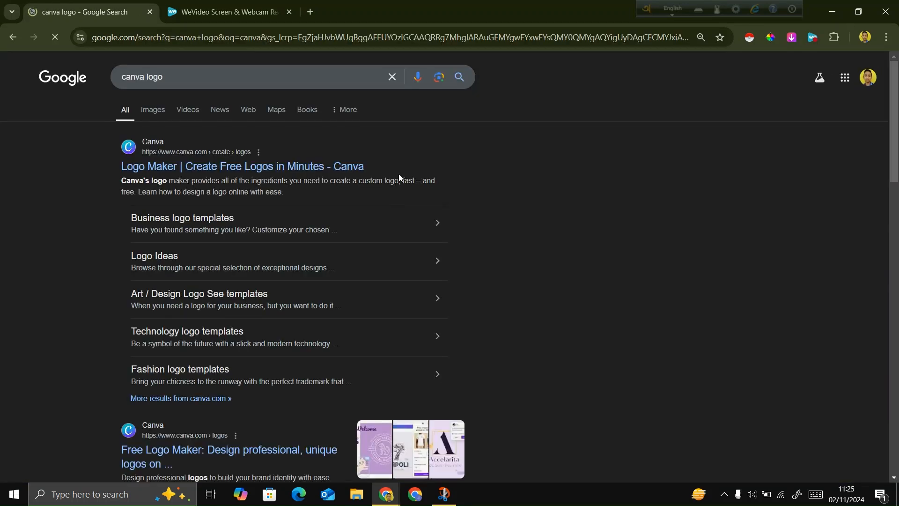
{"action": "left_click_drag", "start_coordinate": [146, 74], "coordinate": [173, 76]}
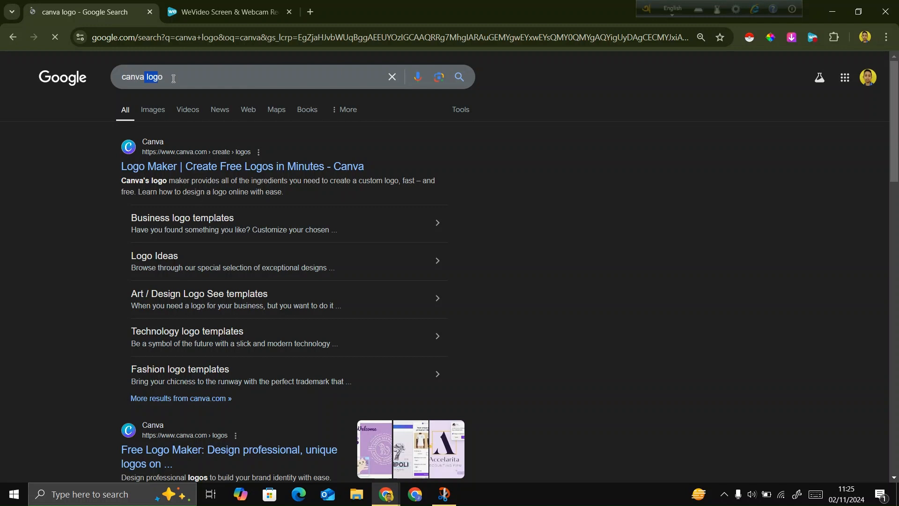
{"action": "key", "text": "BackSpace"}
{"action": "key", "text": "Return"}
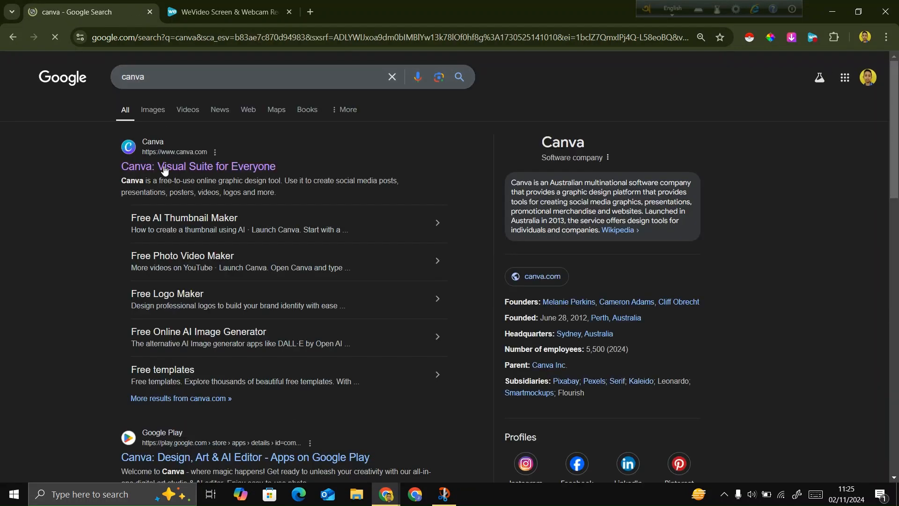
{"action": "left_click", "coordinate": [164, 171]}
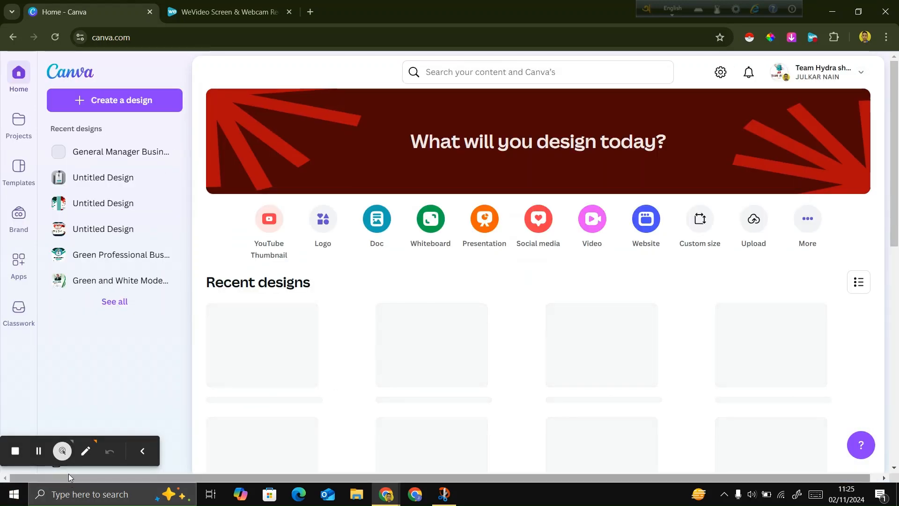
Search Canva's content for "visiting card".
{"action": "left_click", "coordinate": [470, 74]}
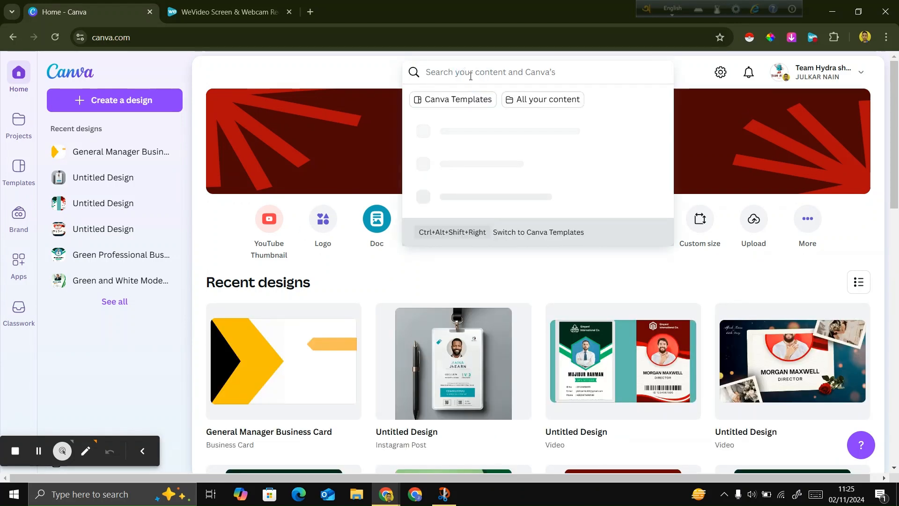
{"action": "type", "text": "vis"}
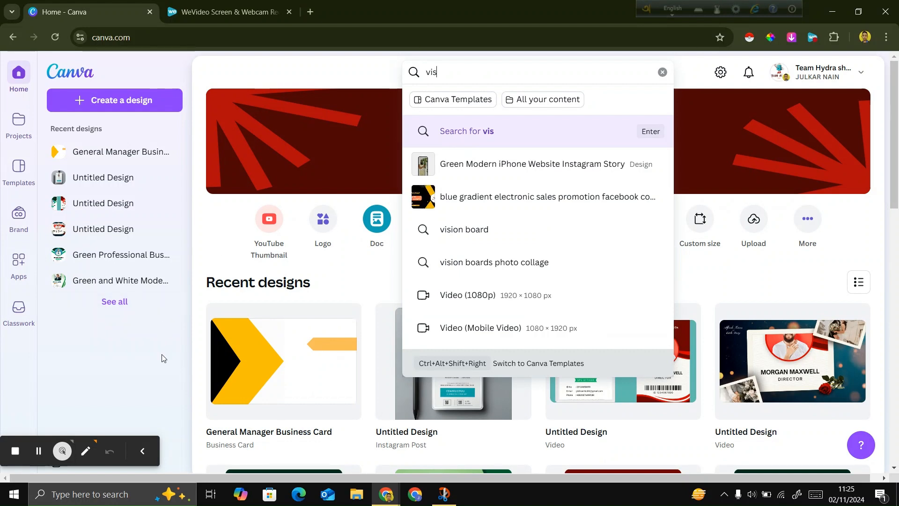
{"action": "left_click", "coordinate": [144, 452]}
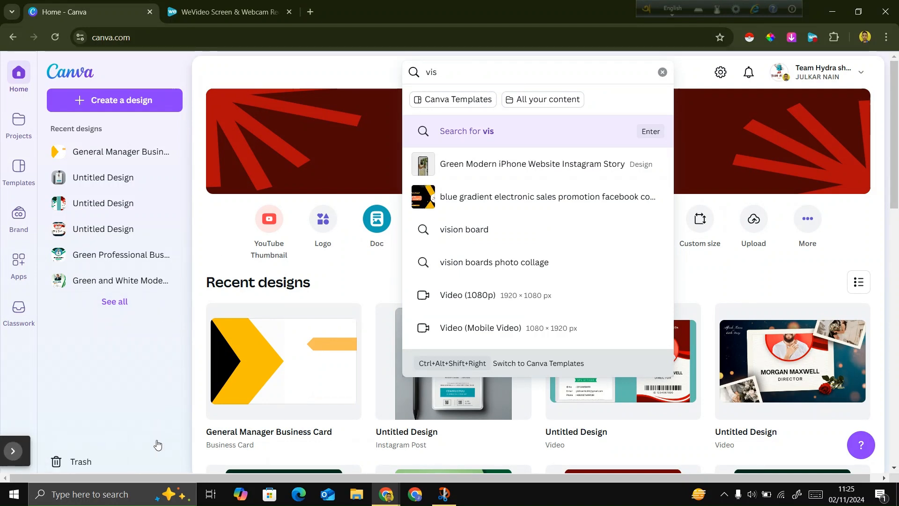
{"action": "left_click", "coordinate": [482, 68]}
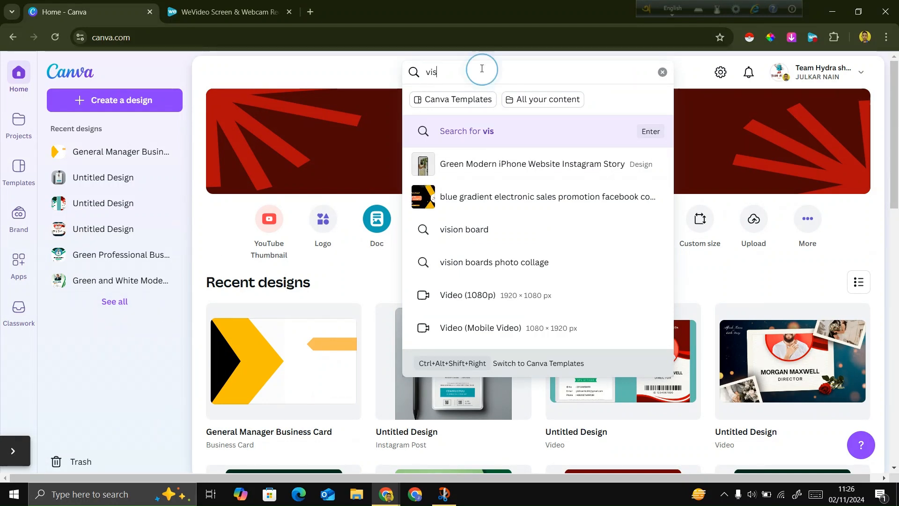
{"action": "type", "text": "iting"}
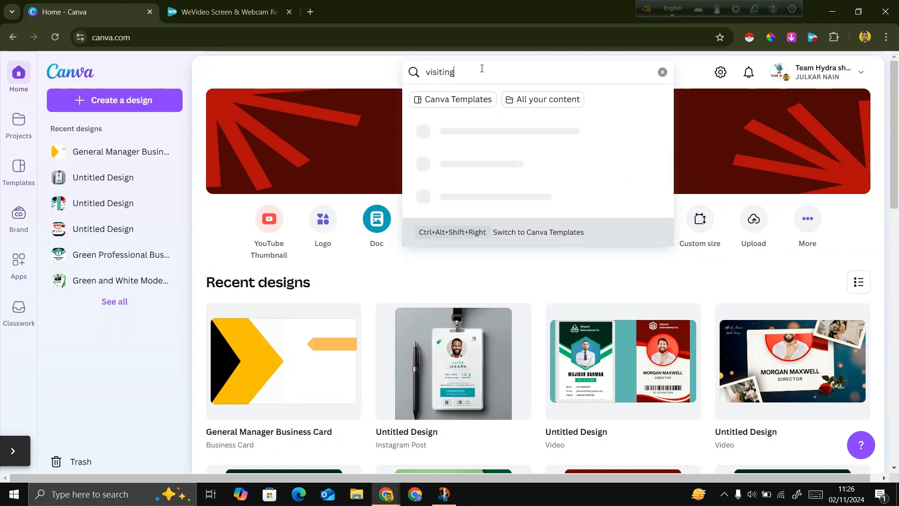
{"action": "type", "text": " card"}
{"action": "key", "text": "Return"}
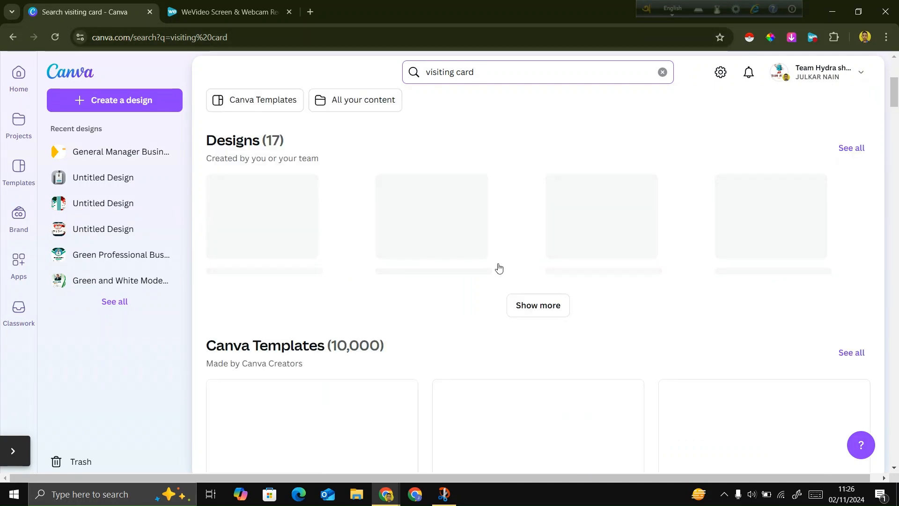
Open the Green and Gold Modern Business Card template by Magic Power from the results for customizing.
{"action": "scroll", "coordinate": [498, 267], "scroll_direction": "down", "scroll_amount": 8}
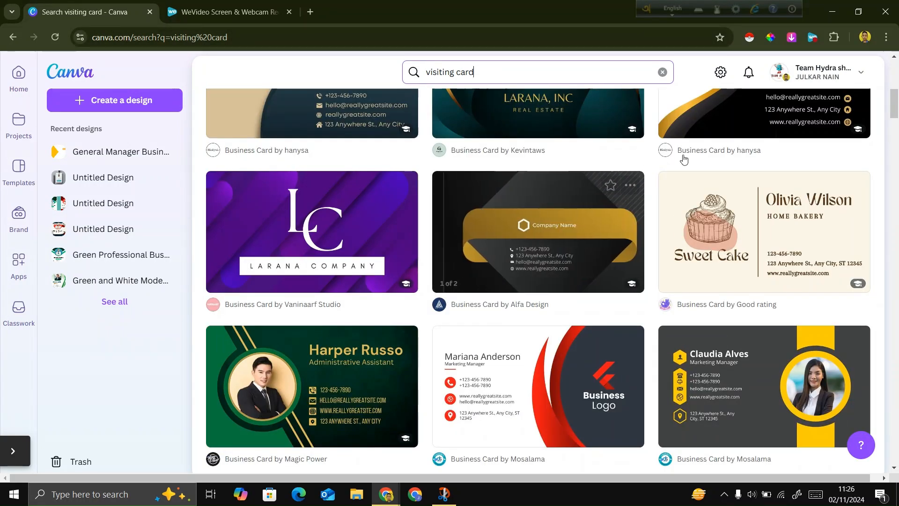
{"action": "scroll", "coordinate": [688, 162], "scroll_direction": "up", "scroll_amount": 3}
{"action": "scroll", "coordinate": [690, 178], "scroll_direction": "up", "scroll_amount": 3}
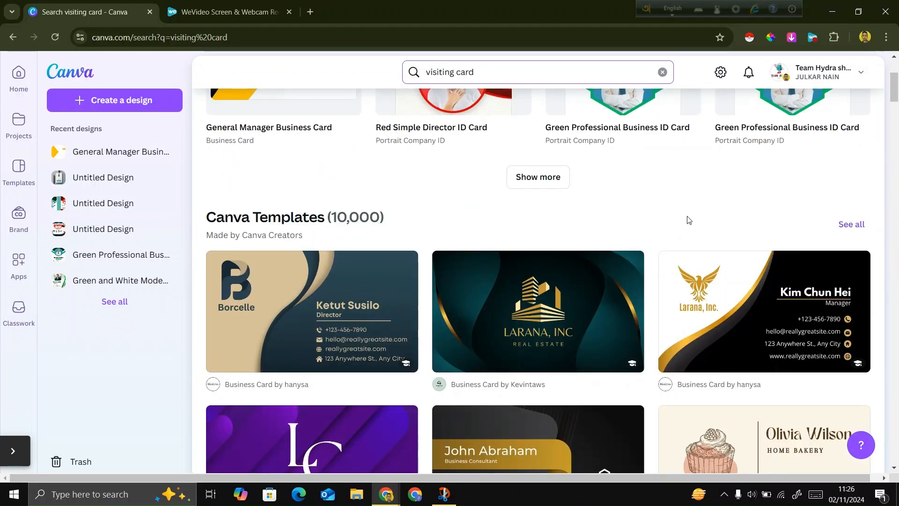
{"action": "scroll", "coordinate": [686, 221], "scroll_direction": "down", "scroll_amount": 2}
{"action": "scroll", "coordinate": [688, 220], "scroll_direction": "down", "scroll_amount": 3}
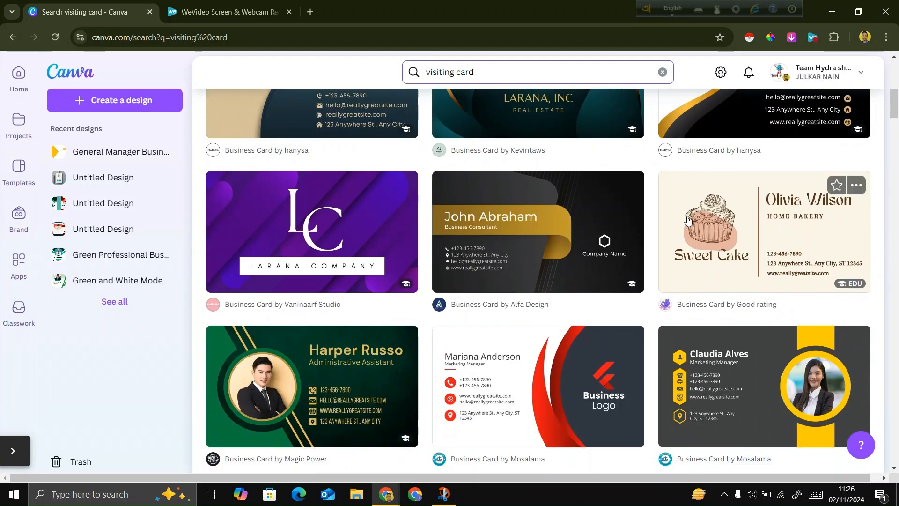
{"action": "scroll", "coordinate": [688, 220], "scroll_direction": "down", "scroll_amount": 1}
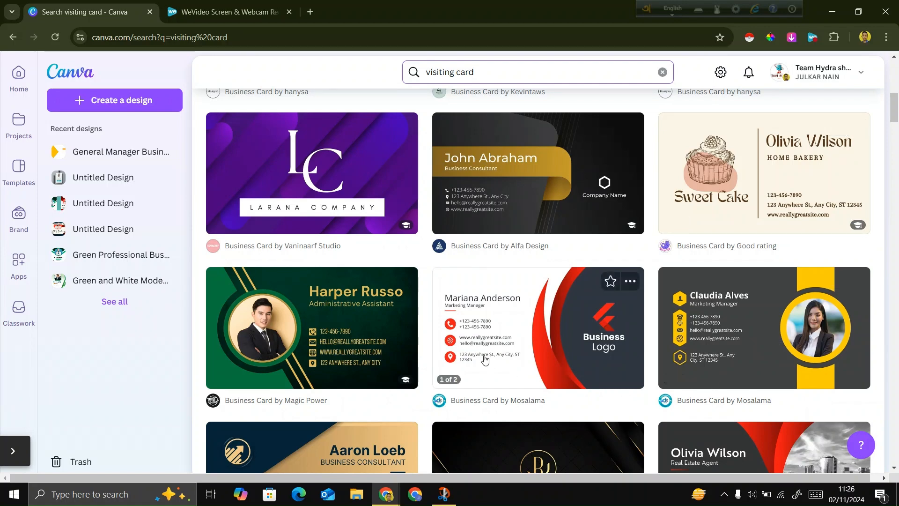
{"action": "left_click", "coordinate": [358, 328]}
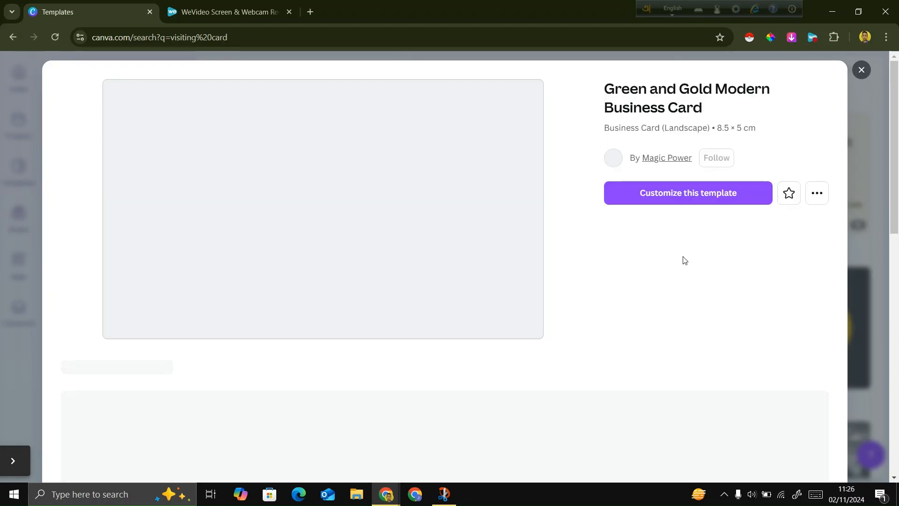
{"action": "left_click", "coordinate": [688, 207]}
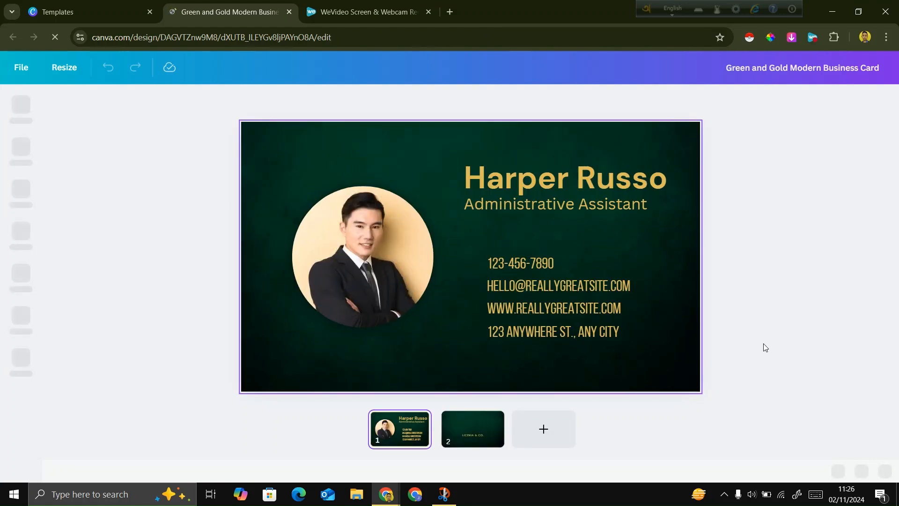
Delete the photo, name, title, contact details and decorations from page 1, keeping only its background.
{"action": "left_click_drag", "start_coordinate": [836, 382], "coordinate": [217, 223]}
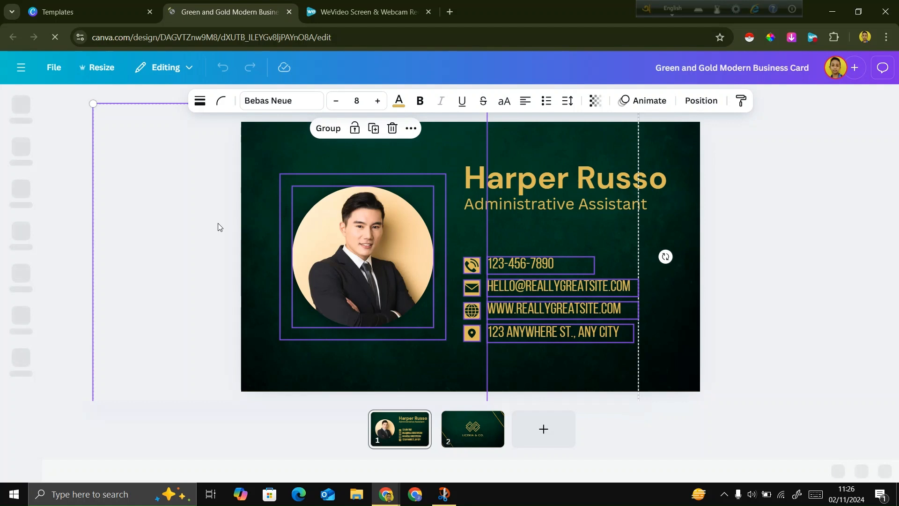
{"action": "key", "text": "Delete"}
{"action": "left_click_drag", "start_coordinate": [852, 294], "coordinate": [418, 124]}
{"action": "key", "text": "Delete"}
{"action": "left_click", "coordinate": [513, 254]}
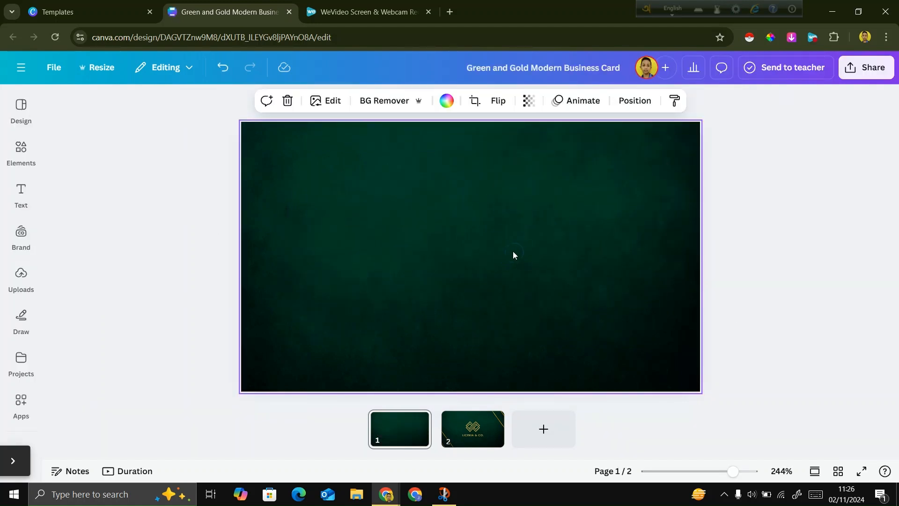
Delete the second page with the Liceria & Co. logo.
{"action": "left_click", "coordinate": [486, 430]}
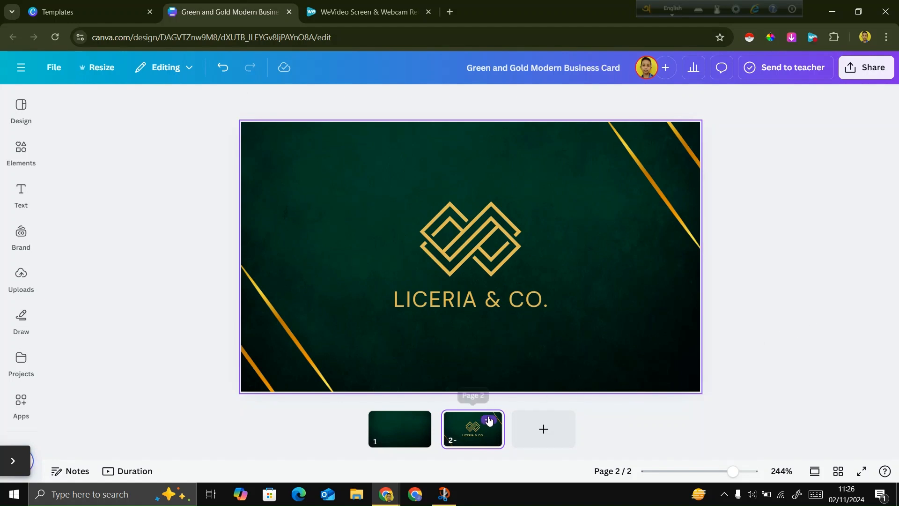
{"action": "left_click", "coordinate": [488, 419]}
{"action": "left_click", "coordinate": [530, 220]}
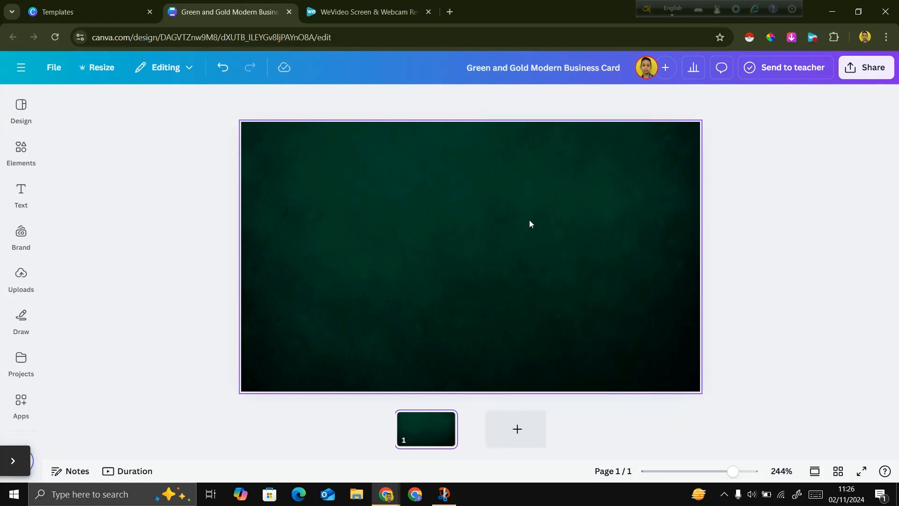
Replace the dark green background of the remaining page with solid white.
{"action": "left_click", "coordinate": [452, 229]}
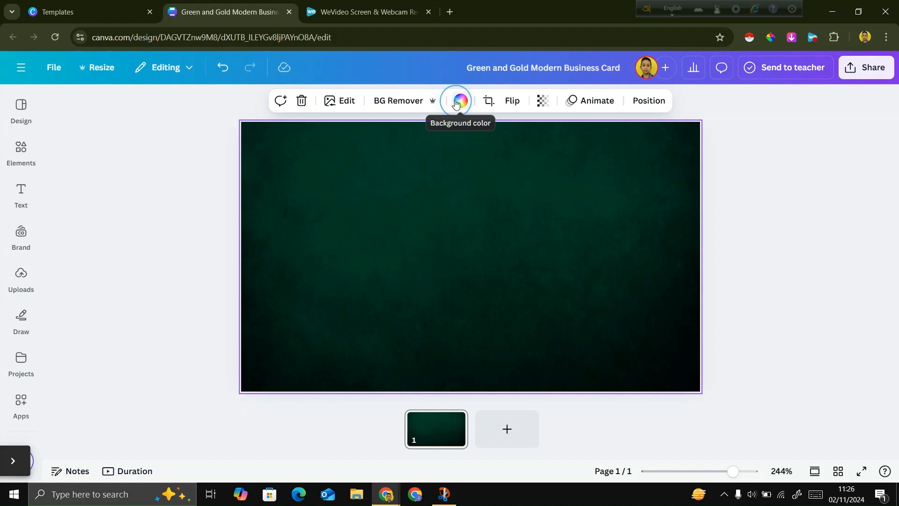
{"action": "left_click", "coordinate": [459, 99]}
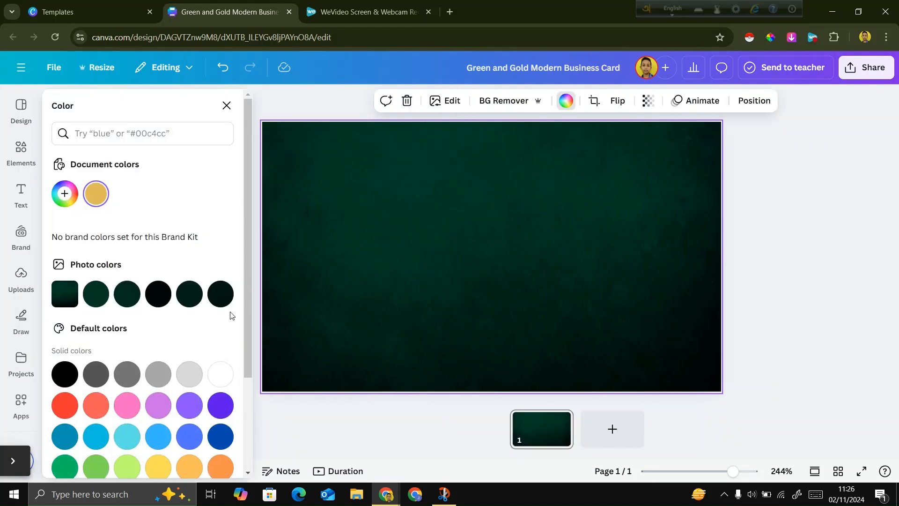
{"action": "left_click", "coordinate": [220, 374]}
{"action": "left_click", "coordinate": [766, 302]}
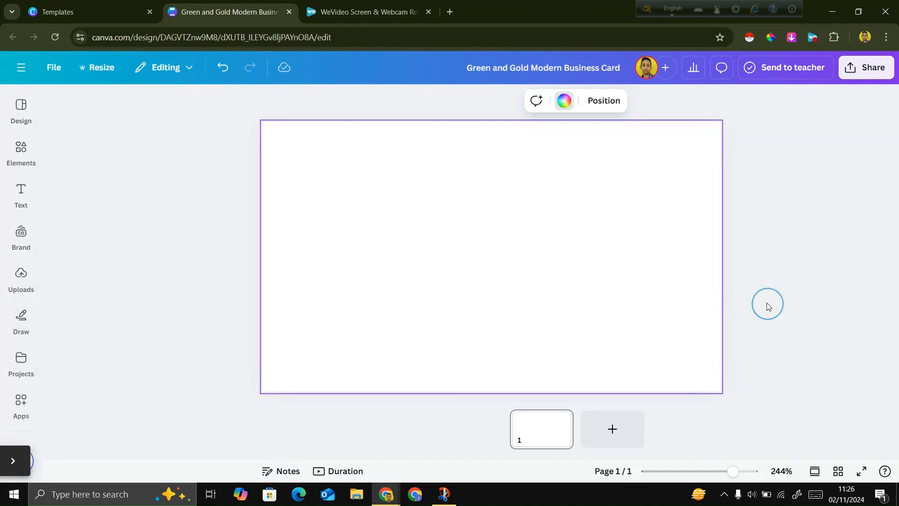
{"action": "key", "text": "c"}
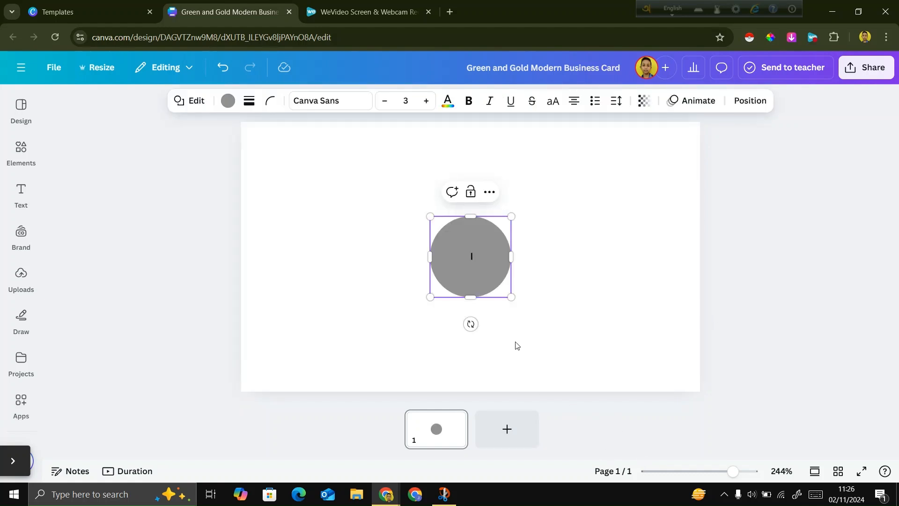
{"action": "left_click", "coordinate": [488, 193]}
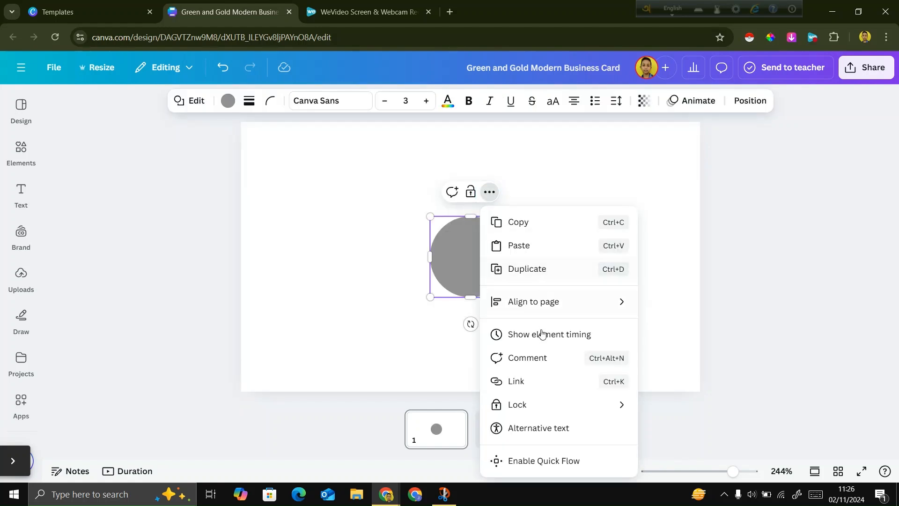
{"action": "left_click", "coordinate": [708, 302]}
{"action": "left_click", "coordinate": [471, 270]}
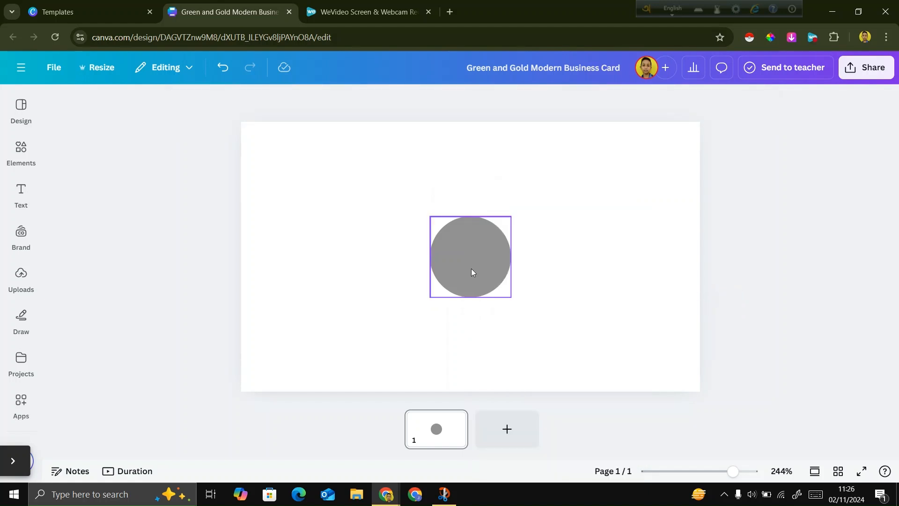
{"action": "key", "text": "Delete"}
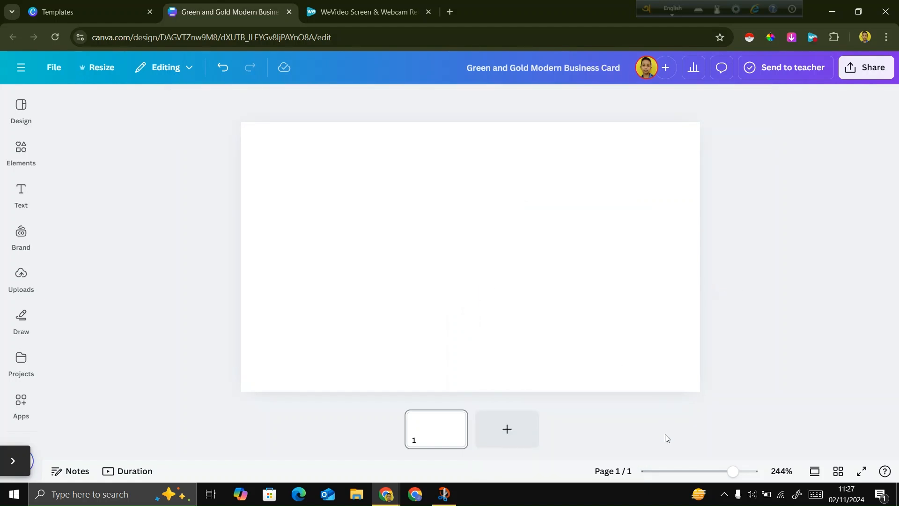
Switch to Snip & Sketch and examine the yellow, black and white reference business card design.
{"action": "left_click_drag", "start_coordinate": [715, 471], "coordinate": [727, 470]}
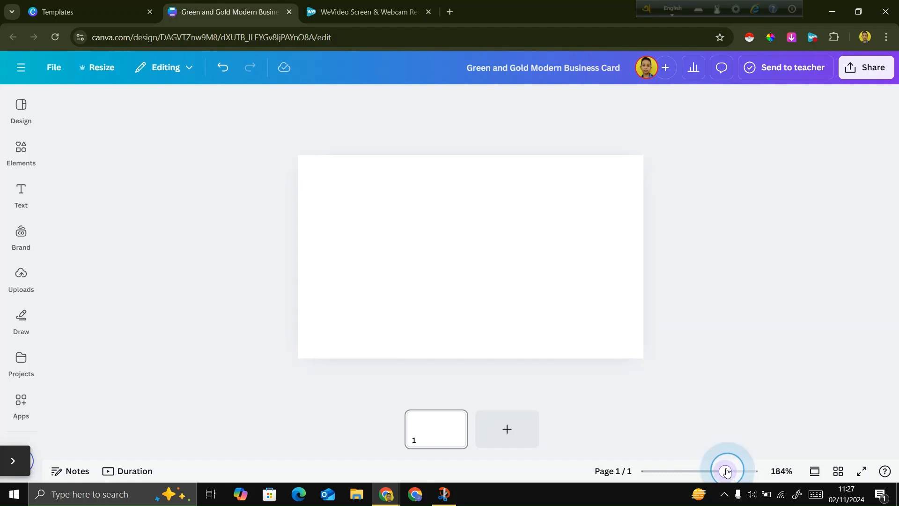
{"action": "left_click", "coordinate": [444, 494]}
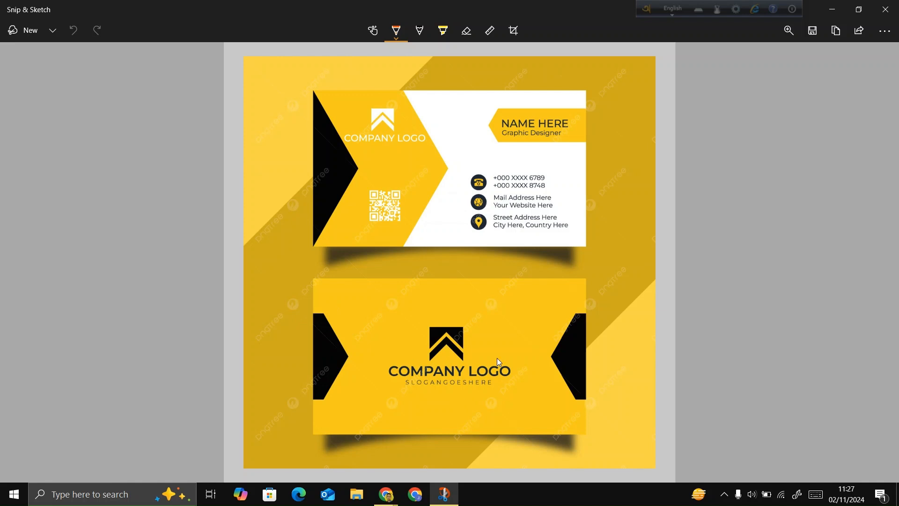
{"action": "left_click", "coordinate": [452, 489]}
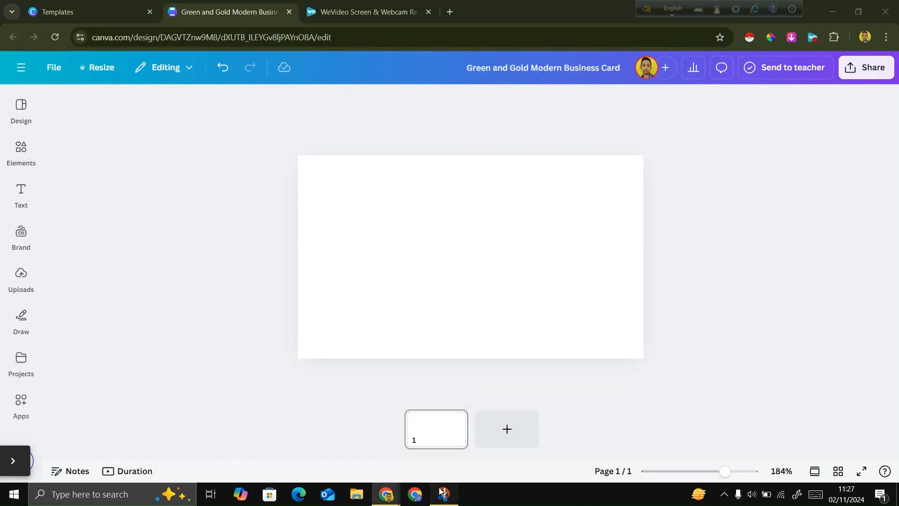
{"action": "left_click", "coordinate": [444, 495]}
{"action": "mouse_move", "coordinate": [392, 503]}
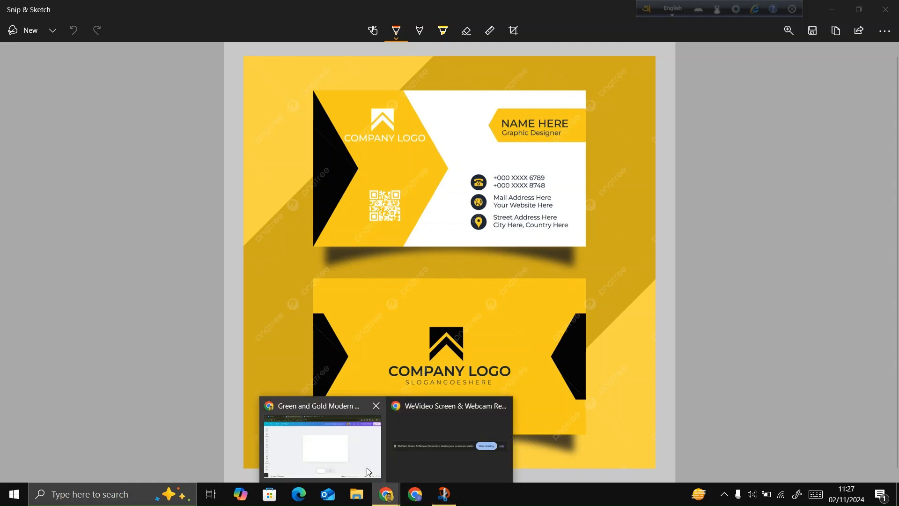
Switch back to Canva and change the page background to solid golden yellow, #E7BD0C.
{"action": "left_click", "coordinate": [366, 467]}
{"action": "left_click", "coordinate": [21, 241]}
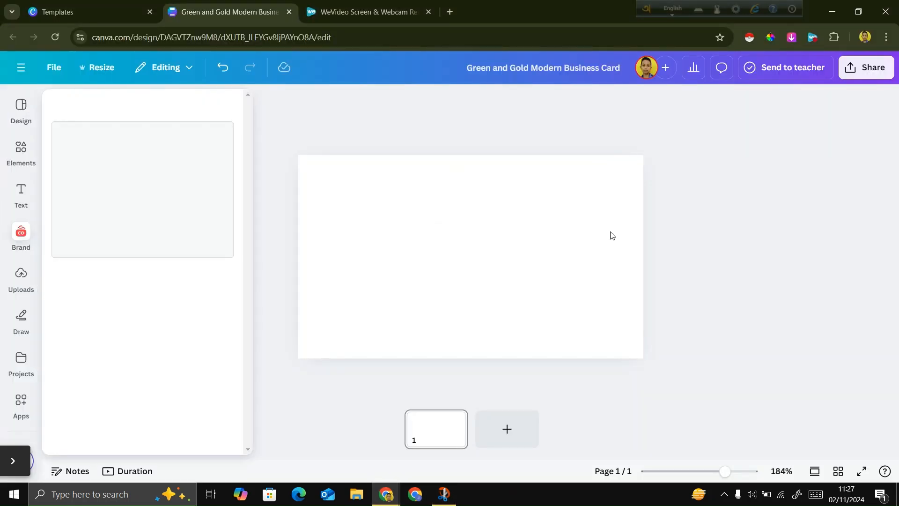
{"action": "left_click", "coordinate": [502, 254]}
{"action": "left_click", "coordinate": [476, 245]}
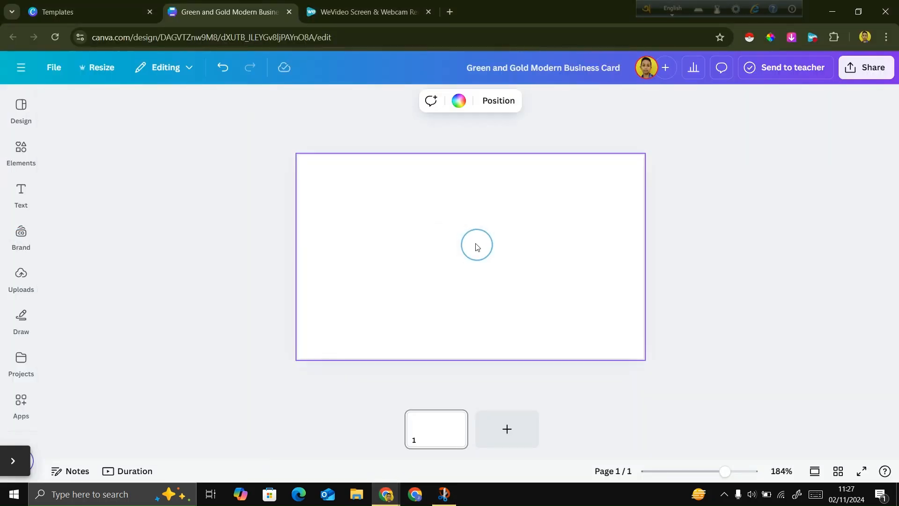
{"action": "left_click", "coordinate": [458, 101]}
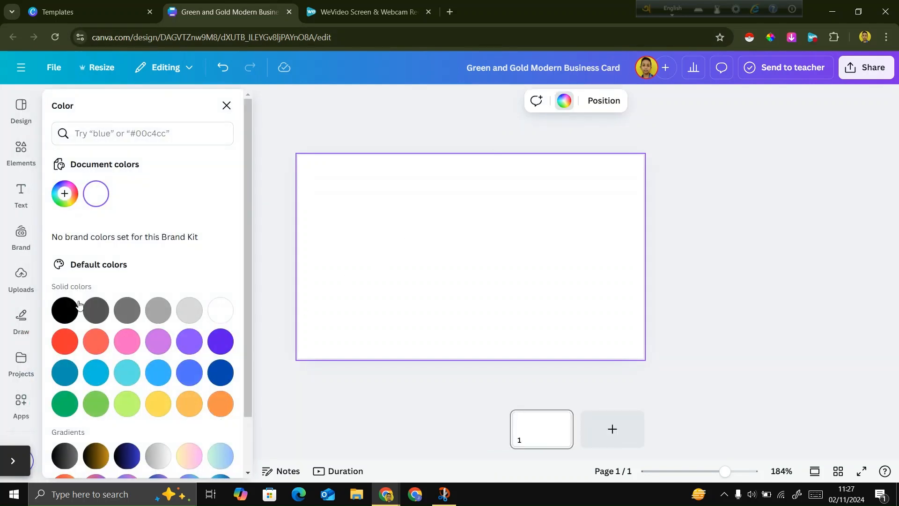
{"action": "left_click", "coordinate": [75, 194]}
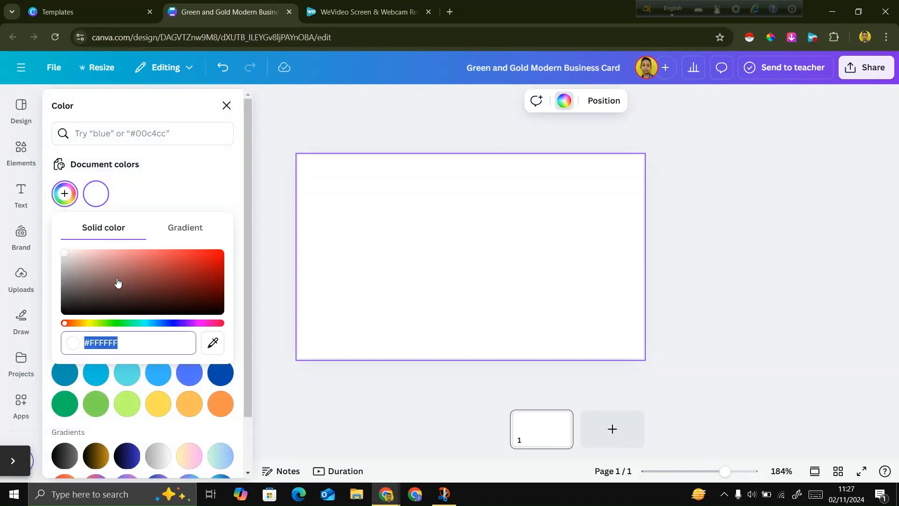
{"action": "left_click", "coordinate": [87, 324]}
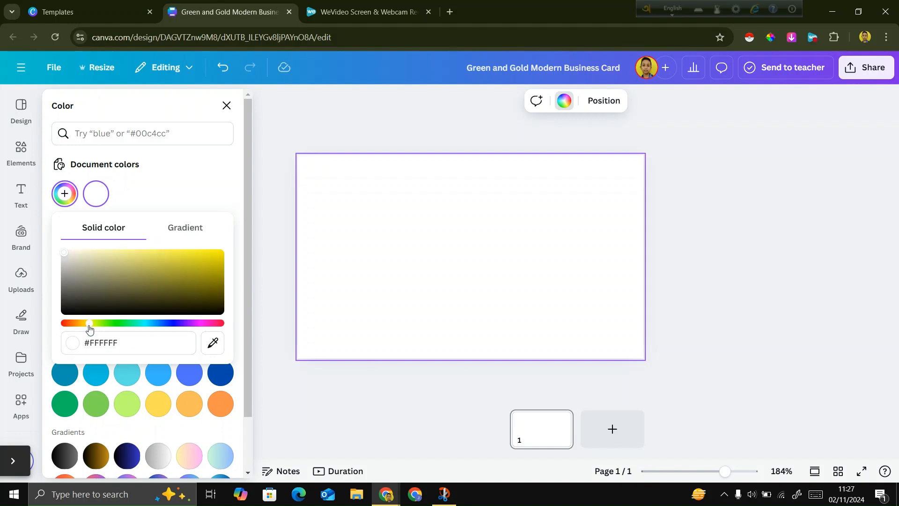
{"action": "left_click", "coordinate": [216, 257]}
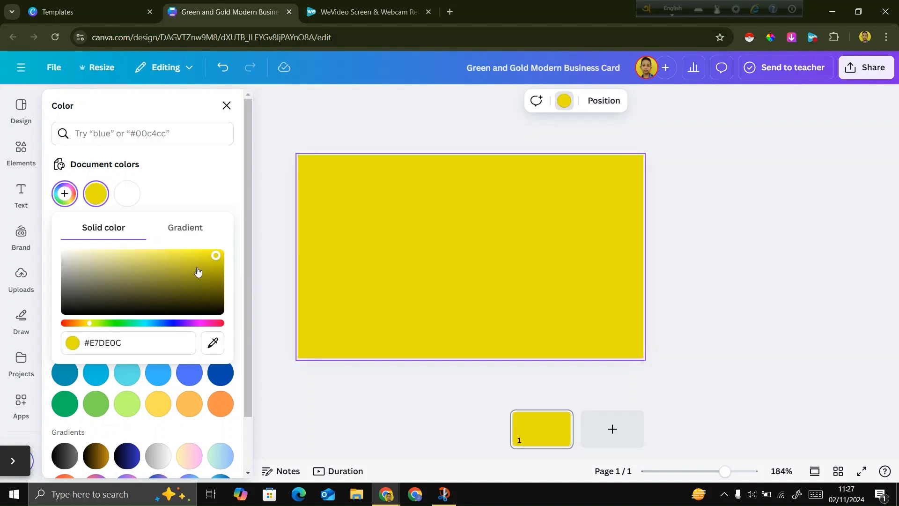
{"action": "left_click", "coordinate": [87, 324]}
{"action": "left_click_drag", "start_coordinate": [87, 325], "coordinate": [85, 324]}
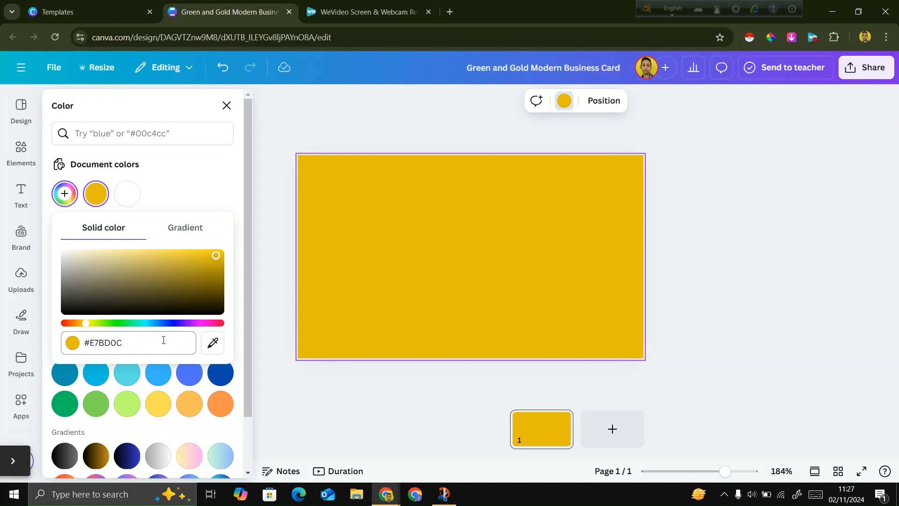
{"action": "left_click", "coordinate": [708, 288]}
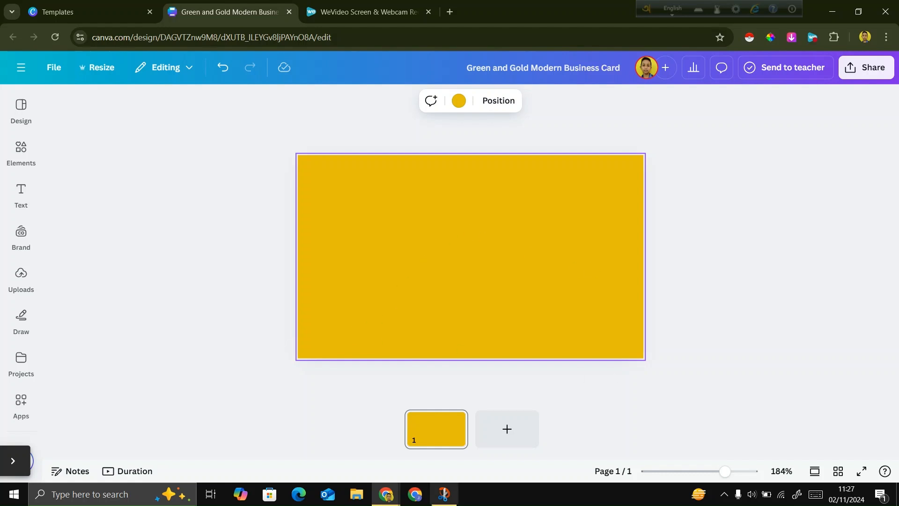
Check the reference business card in Snip & Sketch against the yellow page, returning to Canva.
{"action": "left_click", "coordinate": [445, 495]}
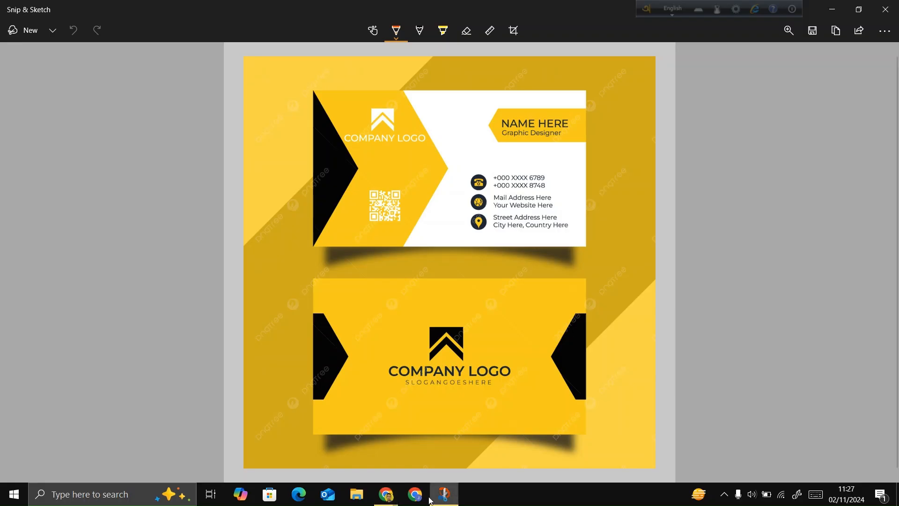
{"action": "mouse_move", "coordinate": [386, 495]}
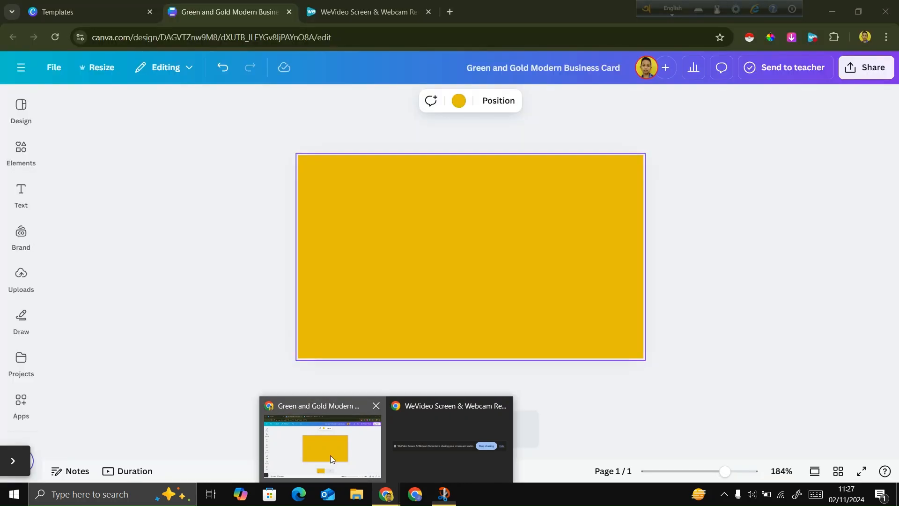
{"action": "left_click", "coordinate": [330, 455]}
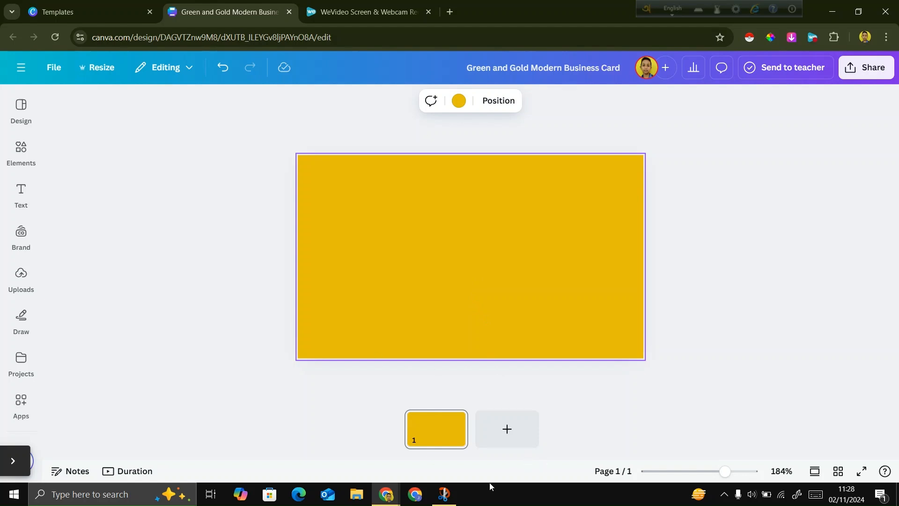
{"action": "left_click", "coordinate": [443, 494]}
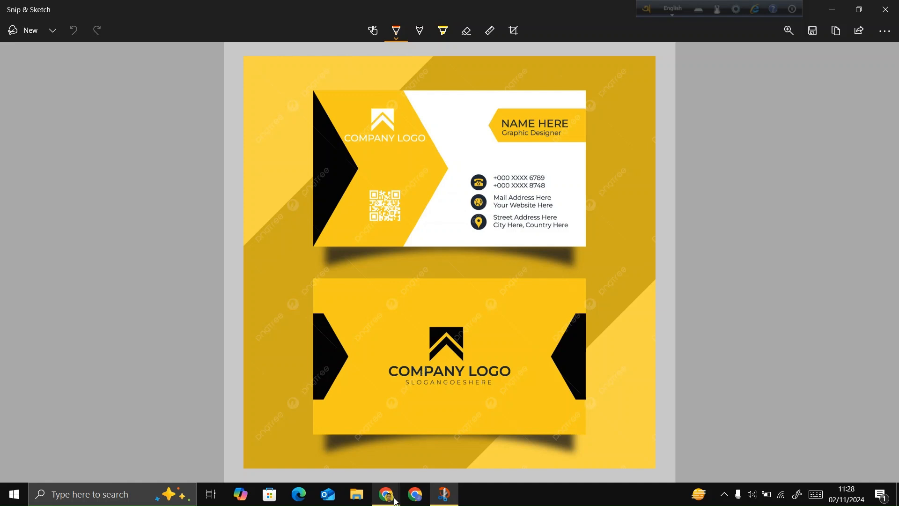
{"action": "mouse_move", "coordinate": [393, 500]}
{"action": "left_click", "coordinate": [344, 463]}
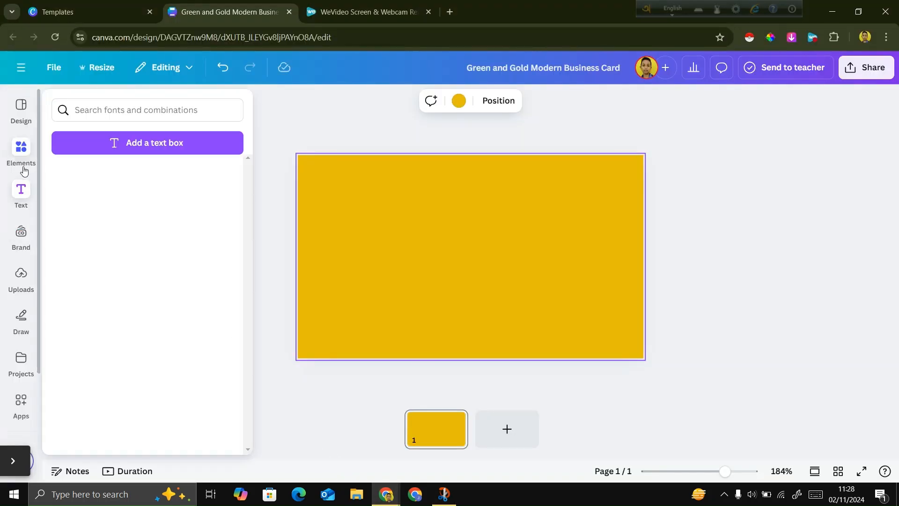
Insert a pentagon arrow shape with a flat back and a pointed right end onto the yellow page.
{"action": "left_click", "coordinate": [22, 168]}
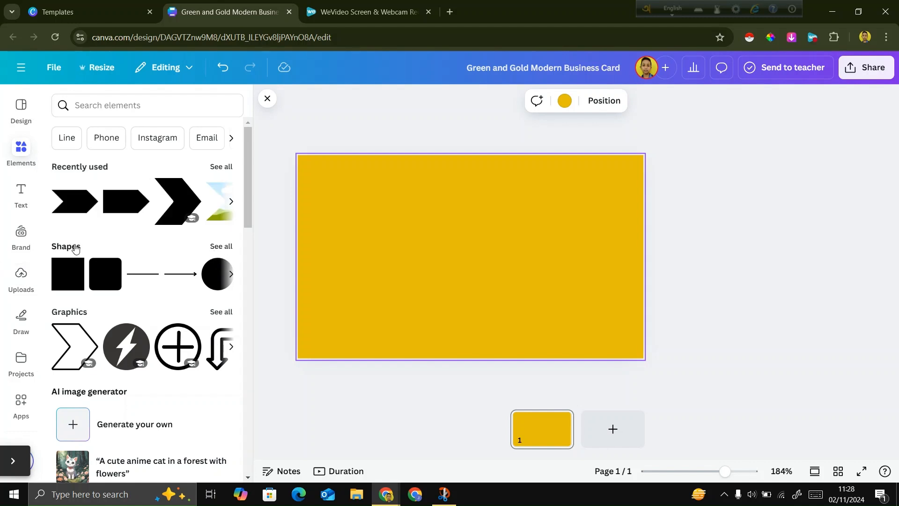
{"action": "left_click", "coordinate": [233, 247]}
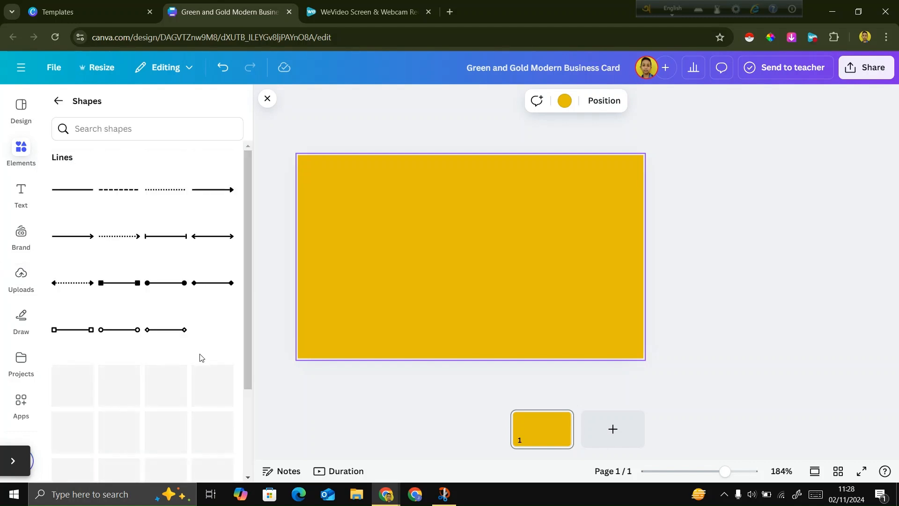
{"action": "scroll", "coordinate": [201, 357], "scroll_direction": "down", "scroll_amount": 2}
{"action": "scroll", "coordinate": [200, 358], "scroll_direction": "down", "scroll_amount": 6}
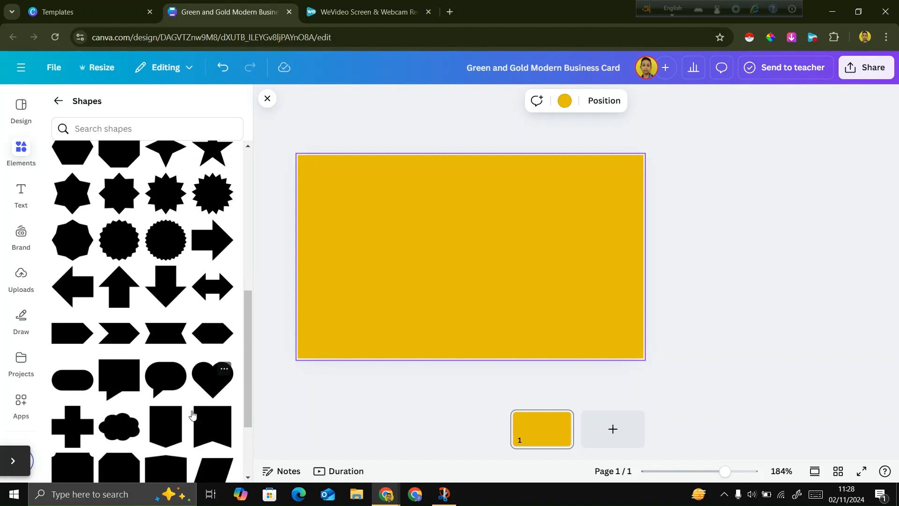
{"action": "scroll", "coordinate": [193, 416], "scroll_direction": "down", "scroll_amount": 2}
{"action": "scroll", "coordinate": [195, 417], "scroll_direction": "up", "scroll_amount": 1}
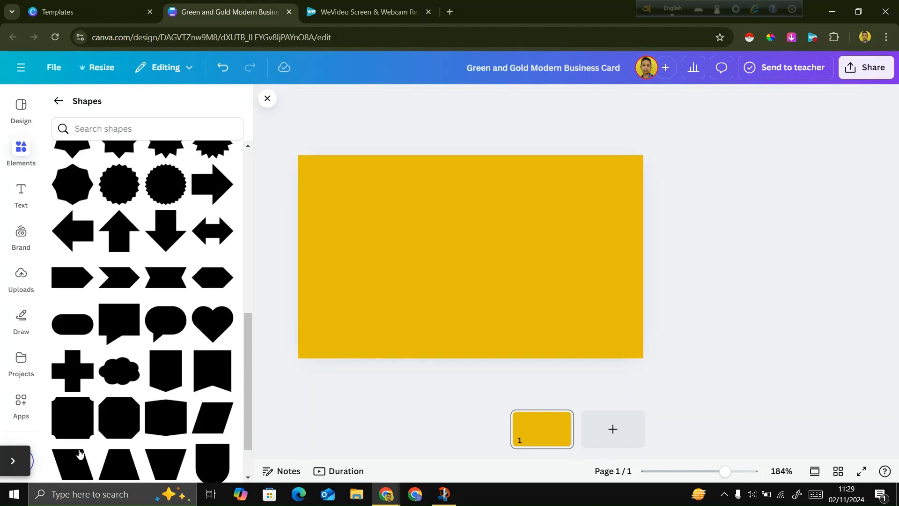
{"action": "left_click", "coordinate": [19, 464]}
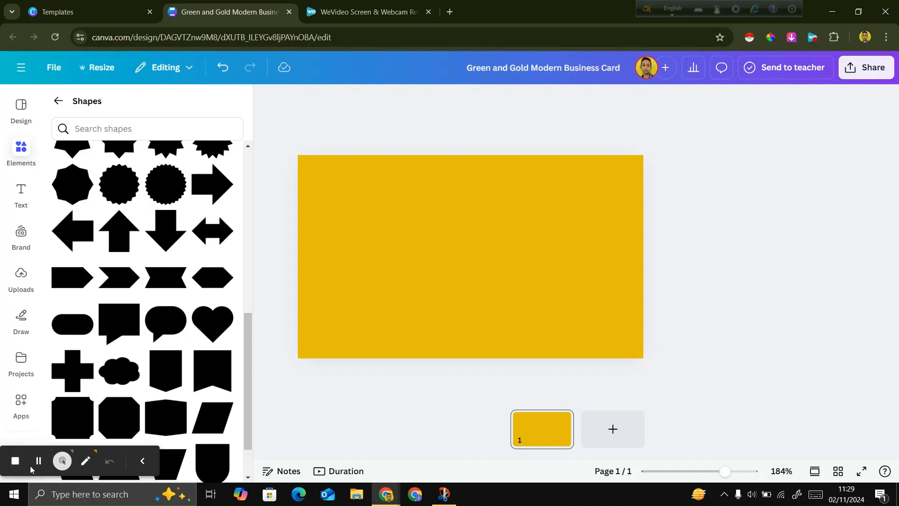
{"action": "left_click", "coordinate": [39, 460]}
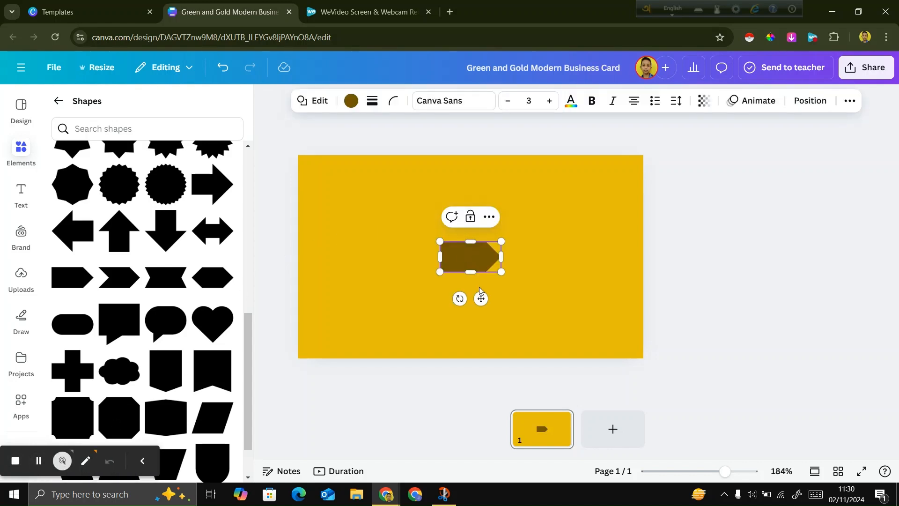
{"action": "left_click", "coordinate": [675, 282]}
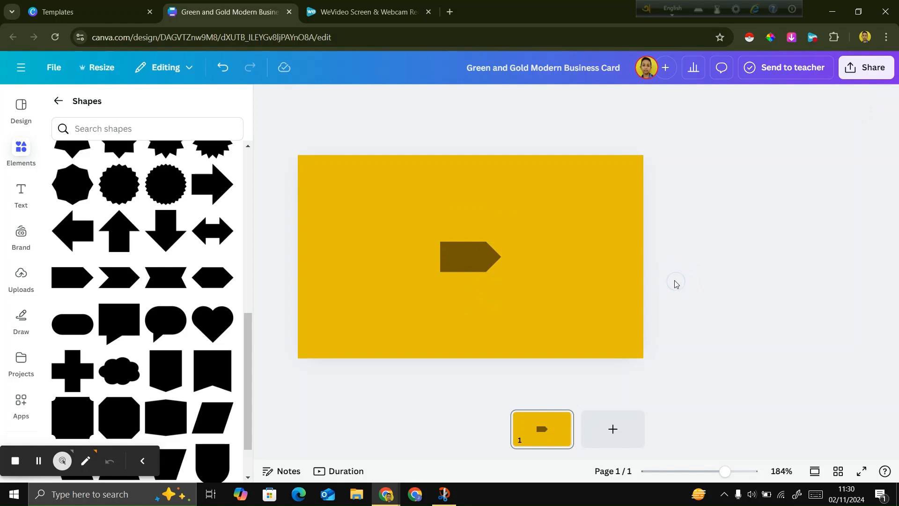
Stretch the arrow shape taller, place it partly off the card's left edge with its tip inward, and fill it black.
{"action": "left_click_drag", "start_coordinate": [476, 260], "coordinate": [325, 345]}
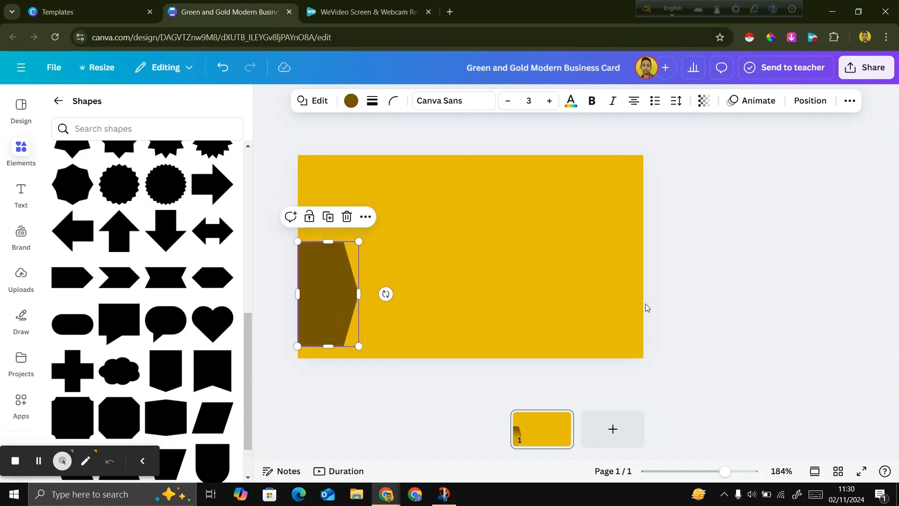
{"action": "left_click", "coordinate": [672, 307]}
{"action": "left_click_drag", "start_coordinate": [333, 300], "coordinate": [313, 290]}
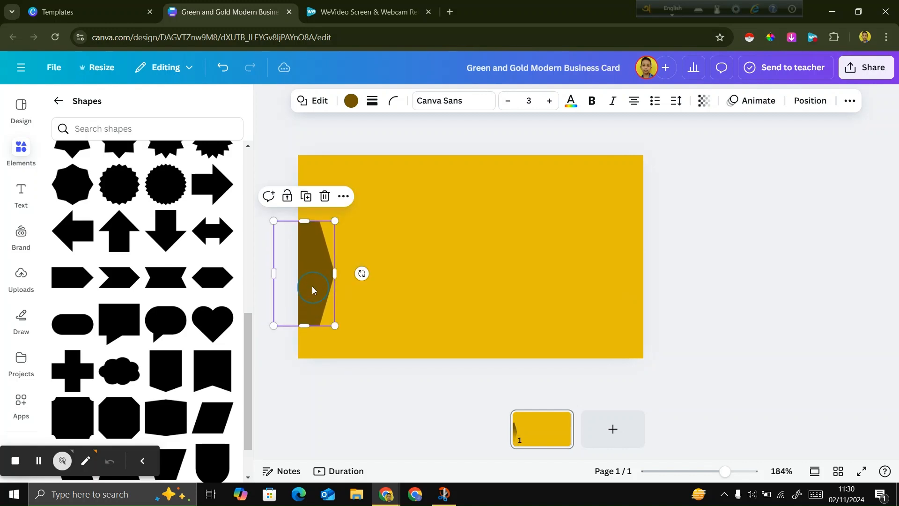
{"action": "left_click", "coordinate": [351, 100]}
{"action": "left_click", "coordinate": [65, 310]}
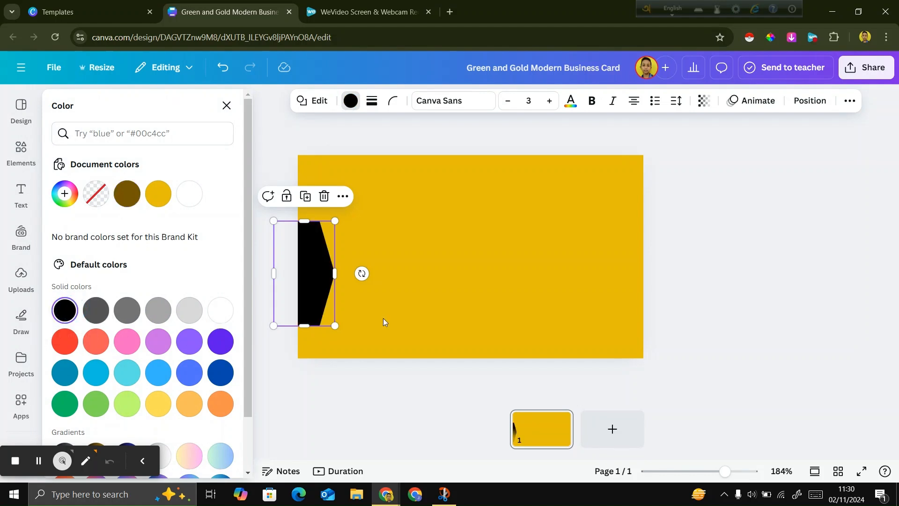
{"action": "left_click", "coordinate": [748, 289]}
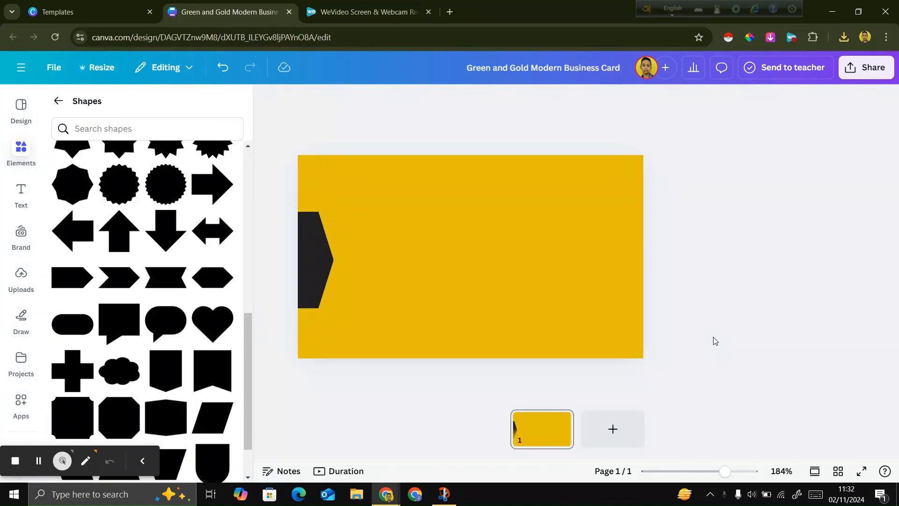
Duplicate the dark arrow shape and rotate the copy to point left, placed partly off the card's right edge.
{"action": "left_click", "coordinate": [314, 257]}
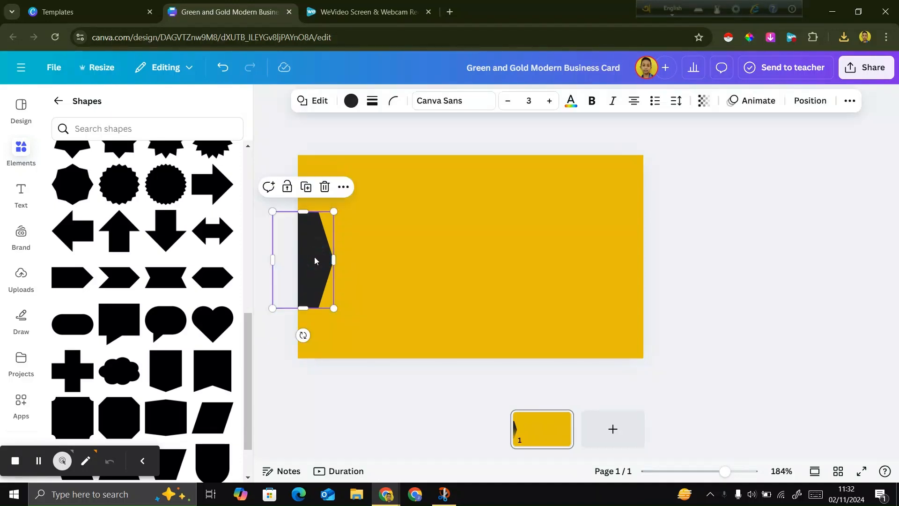
{"action": "key", "text": "ctrl+d"}
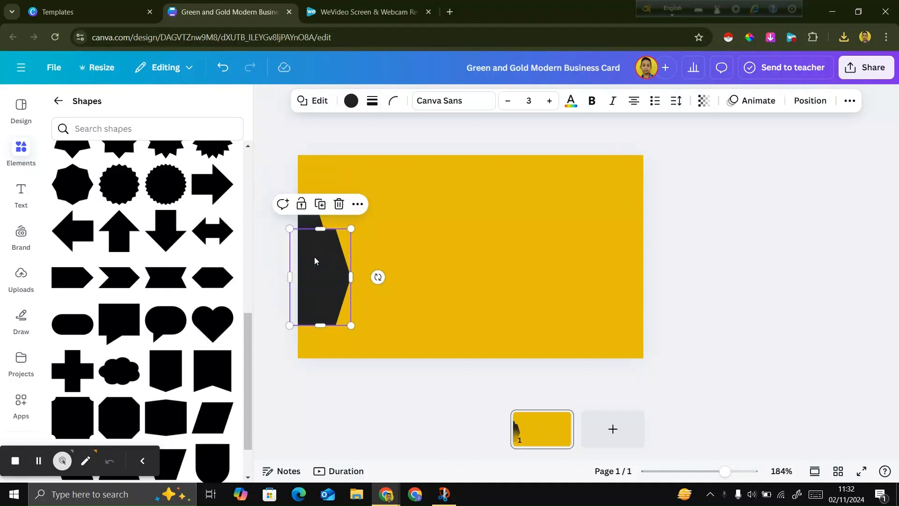
{"action": "left_click_drag", "start_coordinate": [316, 261], "coordinate": [529, 276]}
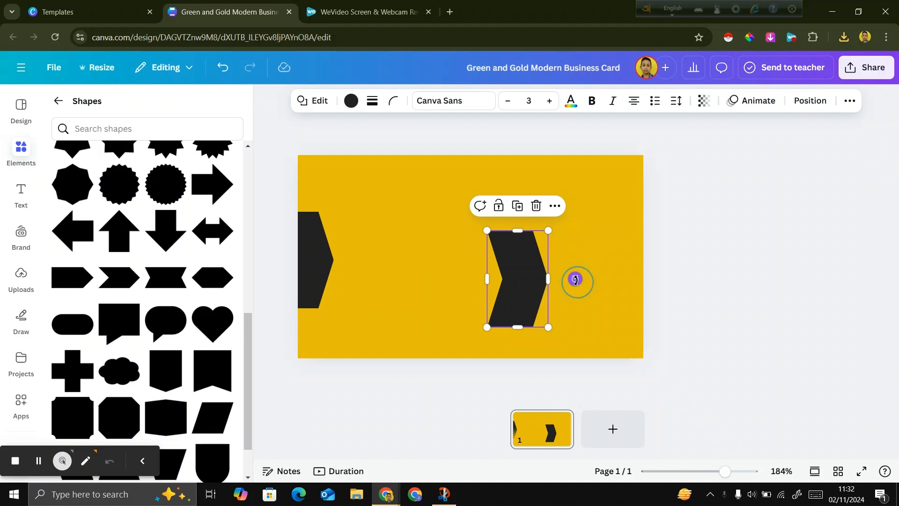
{"action": "left_click_drag", "start_coordinate": [575, 280], "coordinate": [433, 281]}
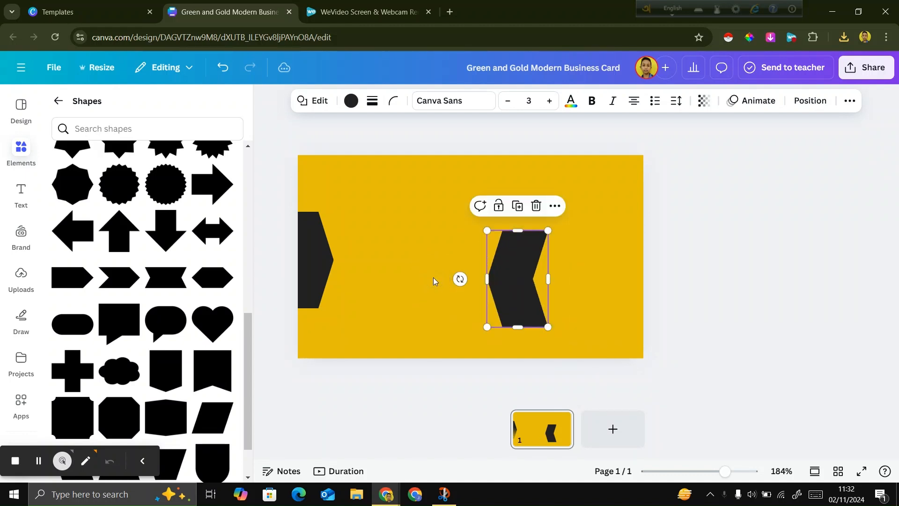
{"action": "left_click", "coordinate": [712, 315]}
{"action": "left_click_drag", "start_coordinate": [528, 295], "coordinate": [654, 270]}
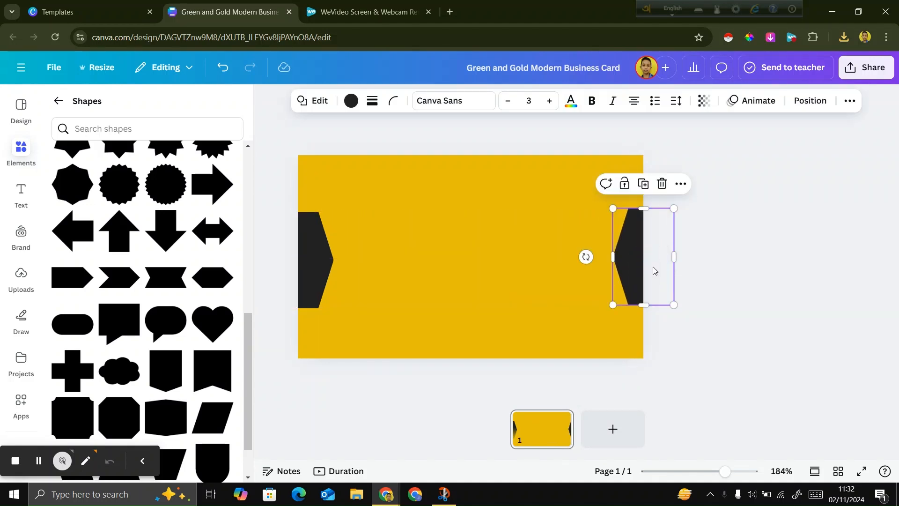
{"action": "left_click", "coordinate": [741, 286]}
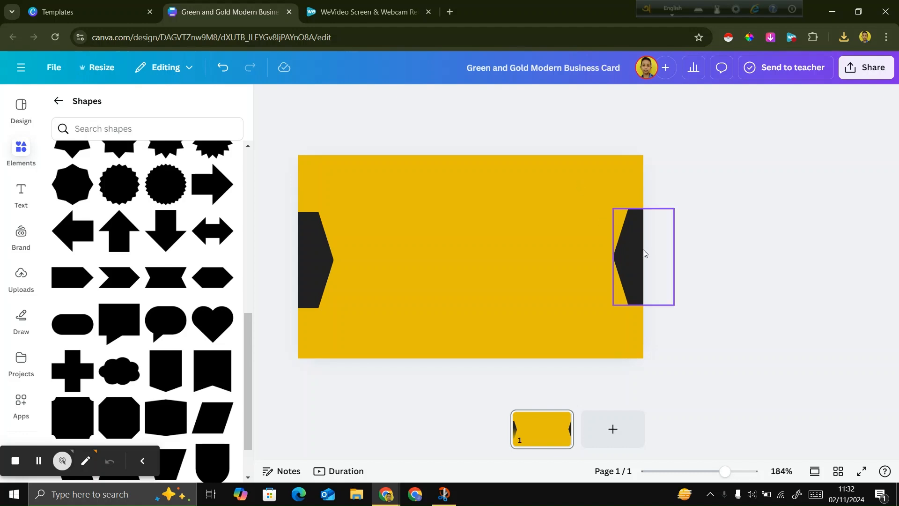
Lower the top side of the arrow shape on the card's right edge slightly and extend its tip inward.
{"action": "left_click", "coordinate": [632, 244]}
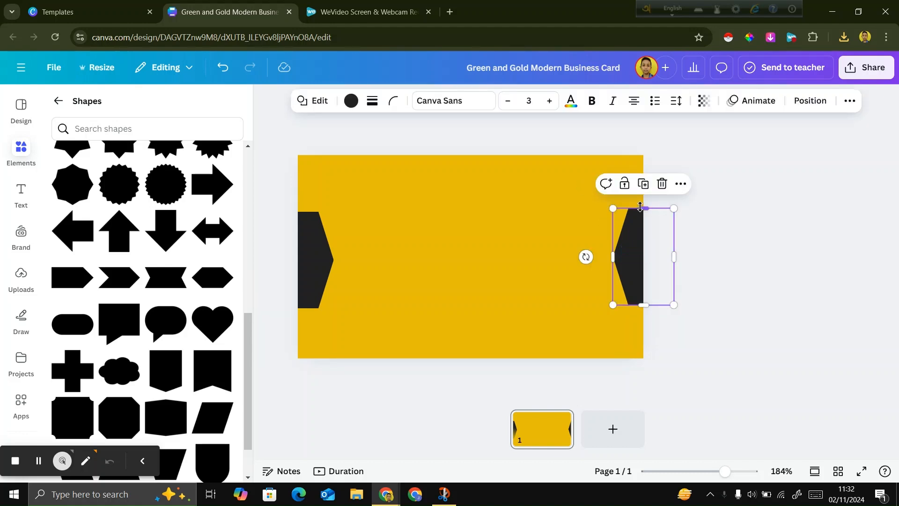
{"action": "left_click_drag", "start_coordinate": [644, 208], "coordinate": [640, 211]}
{"action": "left_click_drag", "start_coordinate": [616, 257], "coordinate": [612, 257]}
{"action": "left_click", "coordinate": [726, 293]}
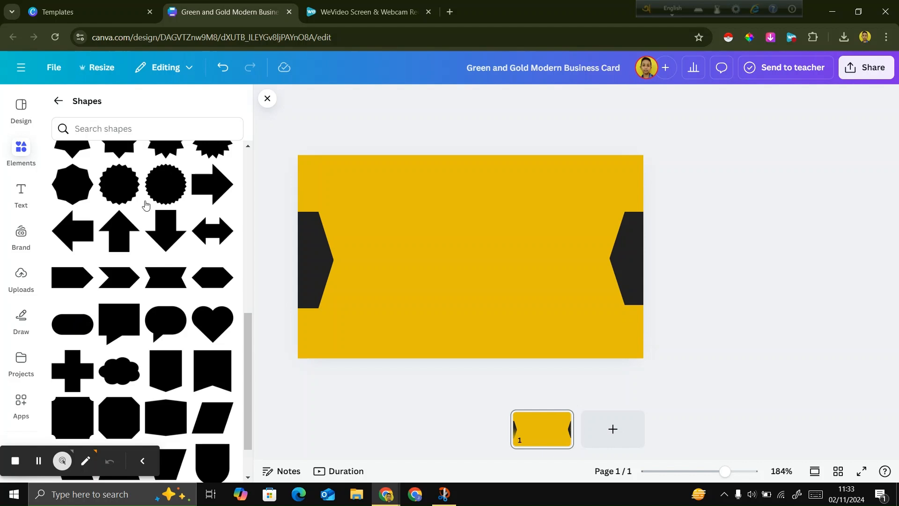
Insert a notched chevron arrow shape at the card's center and rotate it to point upward.
{"action": "left_click", "coordinate": [121, 291]}
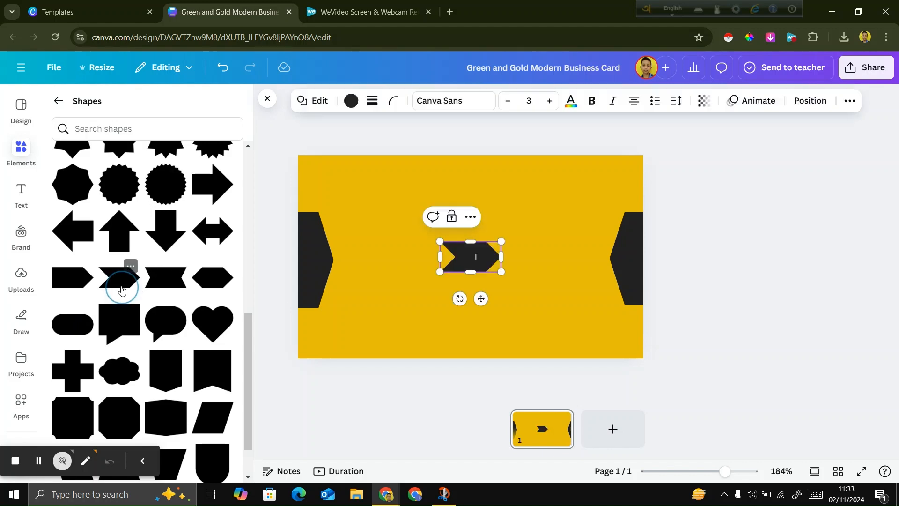
{"action": "left_click_drag", "start_coordinate": [472, 304], "coordinate": [533, 267]}
{"action": "left_click", "coordinate": [742, 337]}
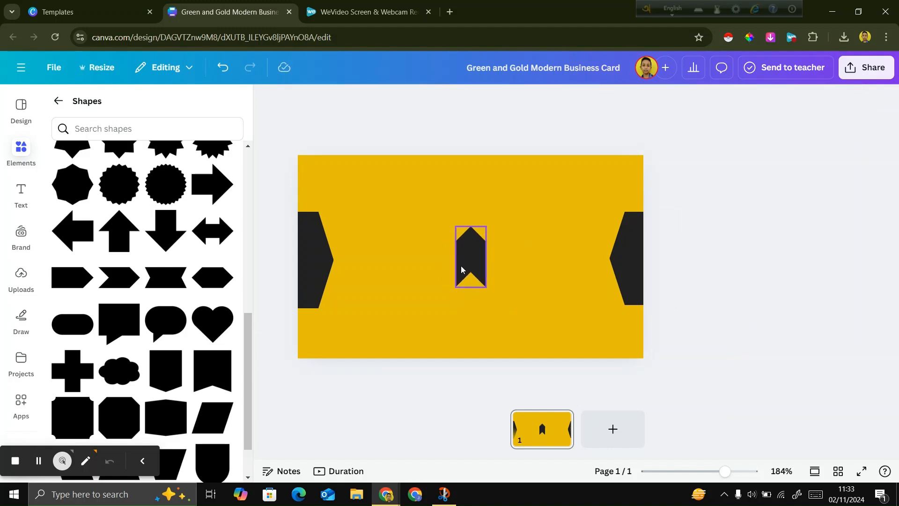
Move the central chevron up and shorten it into a compact upward arrow for the logo mark.
{"action": "left_click_drag", "start_coordinate": [467, 261], "coordinate": [470, 238]}
{"action": "left_click_drag", "start_coordinate": [477, 202], "coordinate": [474, 249]}
{"action": "left_click", "coordinate": [725, 296]}
{"action": "left_click", "coordinate": [479, 250]}
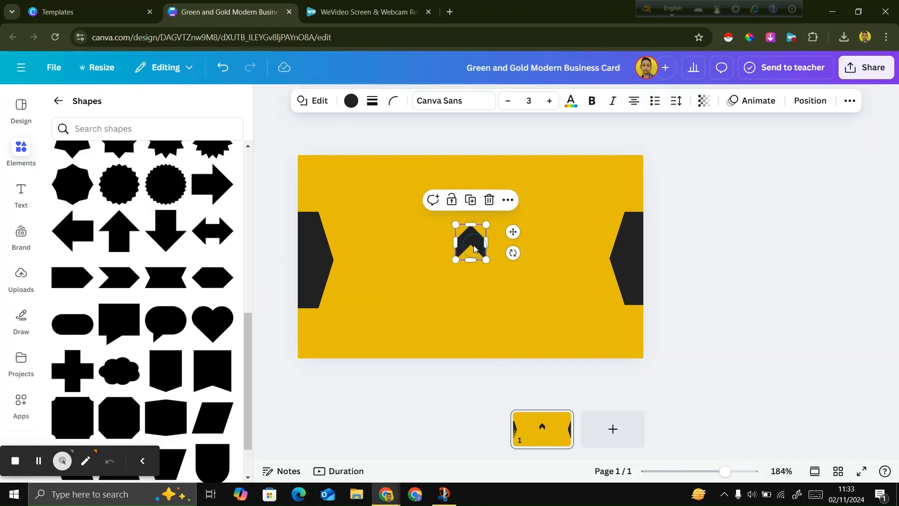
Shorten the central upward chevron slightly by lowering its tip.
{"action": "left_click", "coordinate": [838, 334]}
{"action": "left_click", "coordinate": [473, 240]}
{"action": "left_click_drag", "start_coordinate": [474, 233], "coordinate": [473, 238]}
{"action": "left_click", "coordinate": [805, 279]}
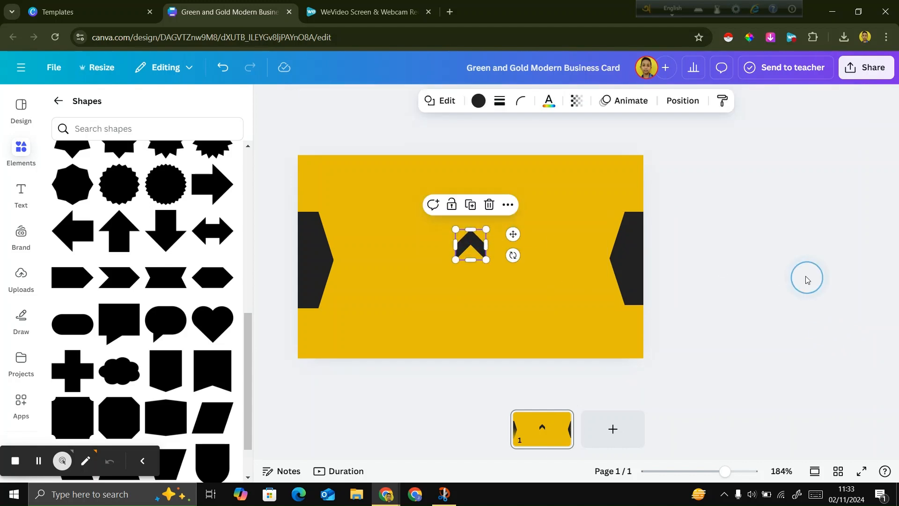
Insert a second notched chevron arrow shape at the card's center and rotate it to point upward.
{"action": "left_click", "coordinate": [120, 276]}
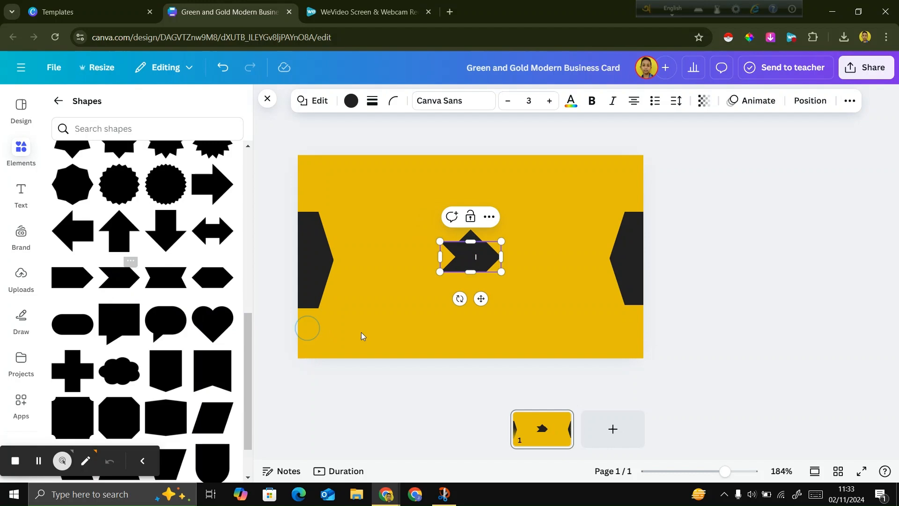
{"action": "left_click", "coordinate": [749, 325]}
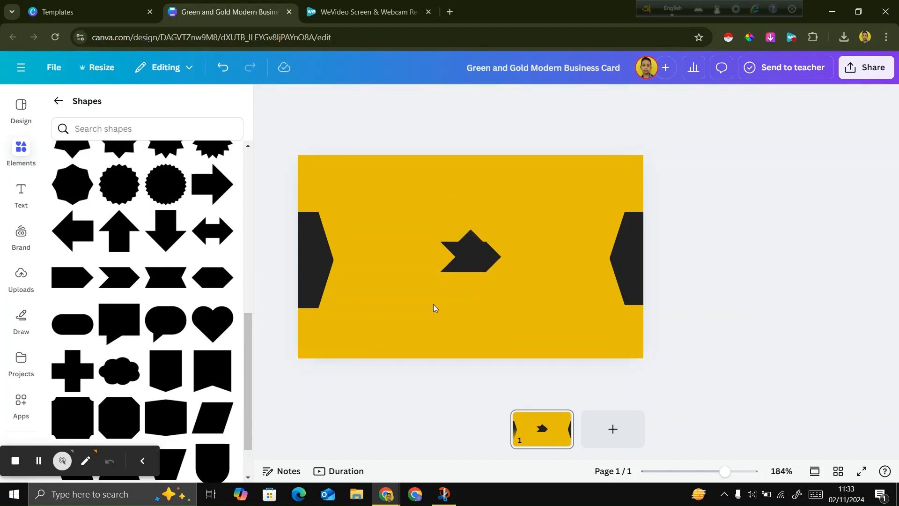
{"action": "left_click", "coordinate": [450, 243]}
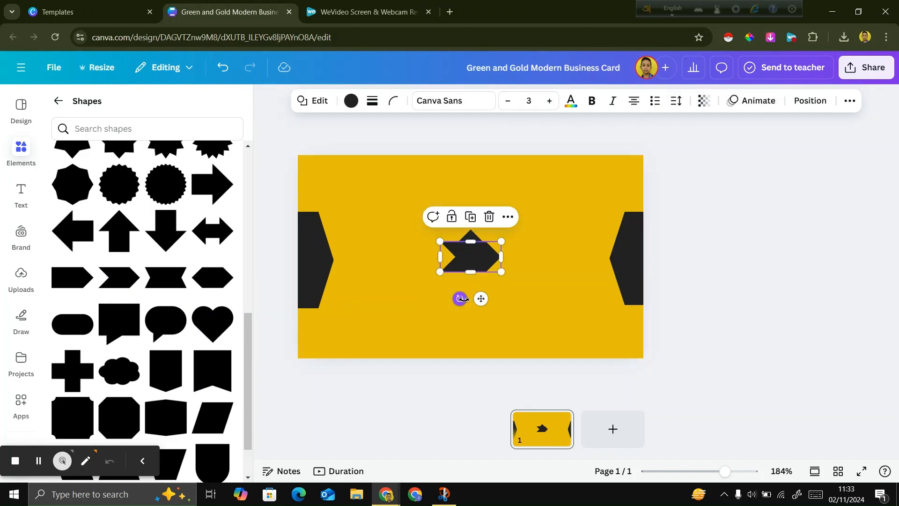
{"action": "left_click_drag", "start_coordinate": [461, 299], "coordinate": [544, 268]}
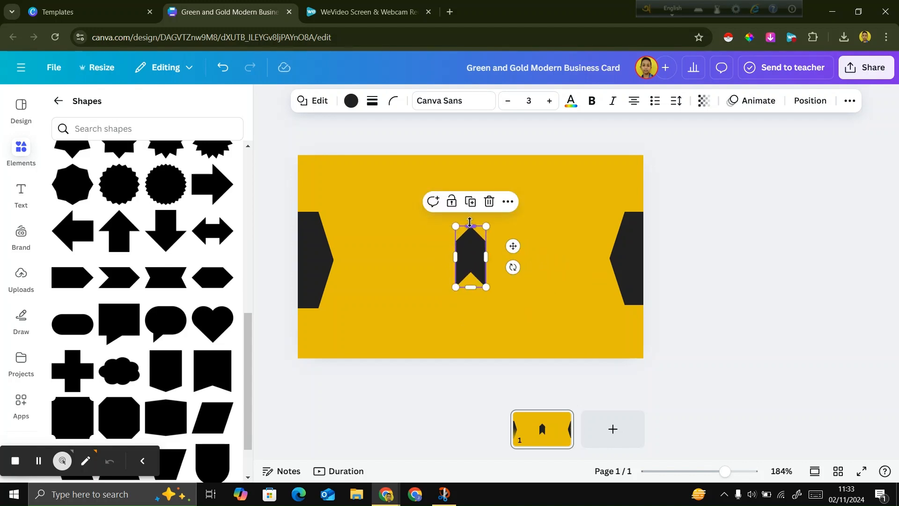
Shorten the second chevron into a compact upward arrow and place it below the first one.
{"action": "left_click_drag", "start_coordinate": [470, 222], "coordinate": [485, 302]}
{"action": "left_click", "coordinate": [735, 299]}
{"action": "left_click", "coordinate": [705, 281]}
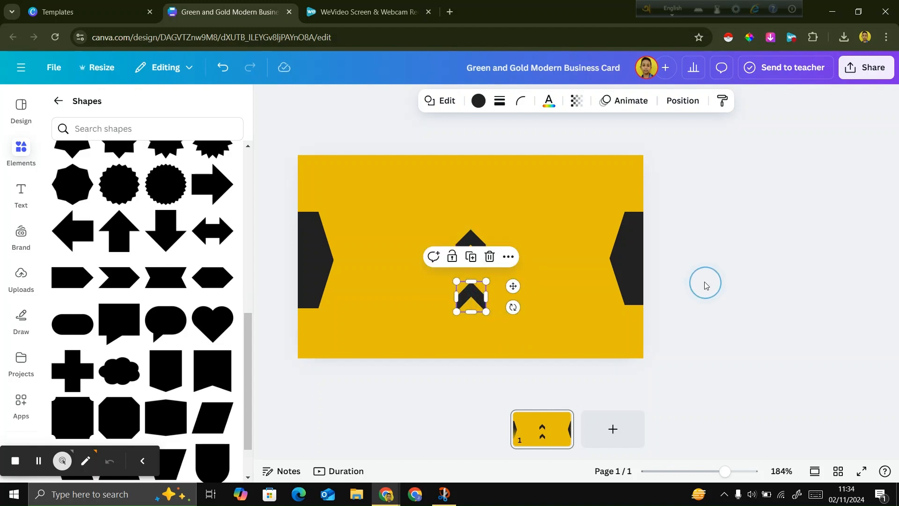
Extend the upper chevron's tip slightly upward to make its body thicker.
{"action": "left_click", "coordinate": [473, 235]}
{"action": "left_click_drag", "start_coordinate": [473, 236], "coordinate": [473, 225]}
{"action": "left_click", "coordinate": [723, 317]}
Shrink the lower chevron and move it up so it nests inside the upper chevron's notch with a thin gap.
{"action": "left_click", "coordinate": [478, 296]}
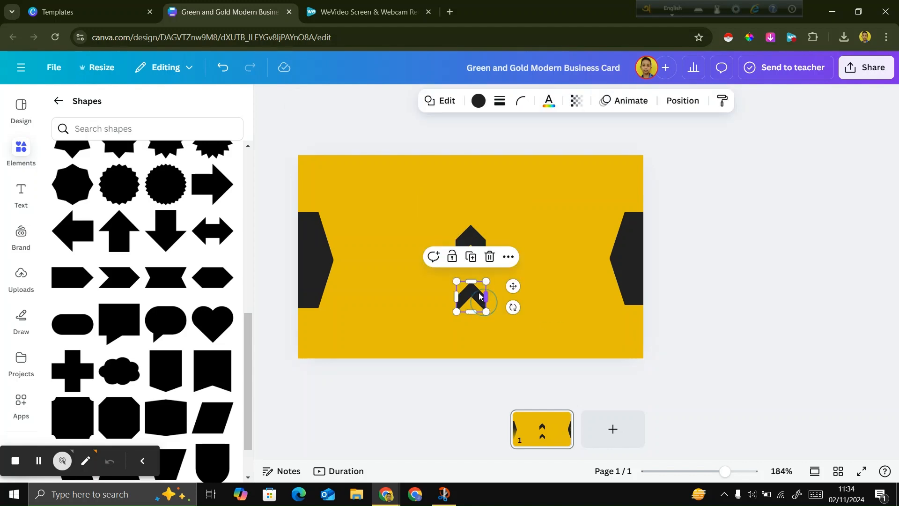
{"action": "mouse_move", "coordinate": [472, 281]}
{"action": "left_mouse_down"}
{"action": "mouse_move", "coordinate": [482, 286]}
{"action": "mouse_move", "coordinate": [473, 270]}
{"action": "left_mouse_up"}
{"action": "left_click", "coordinate": [781, 367]}
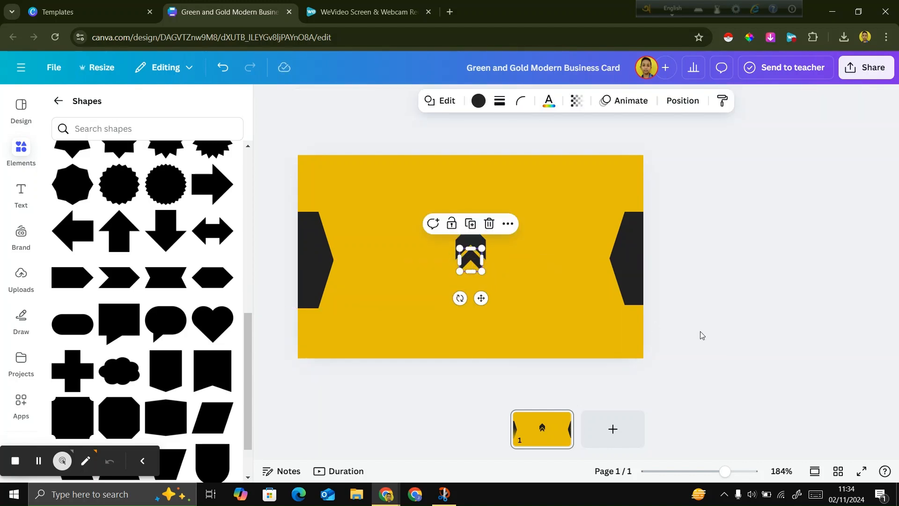
{"action": "left_click", "coordinate": [763, 347]}
{"action": "left_click", "coordinate": [690, 351]}
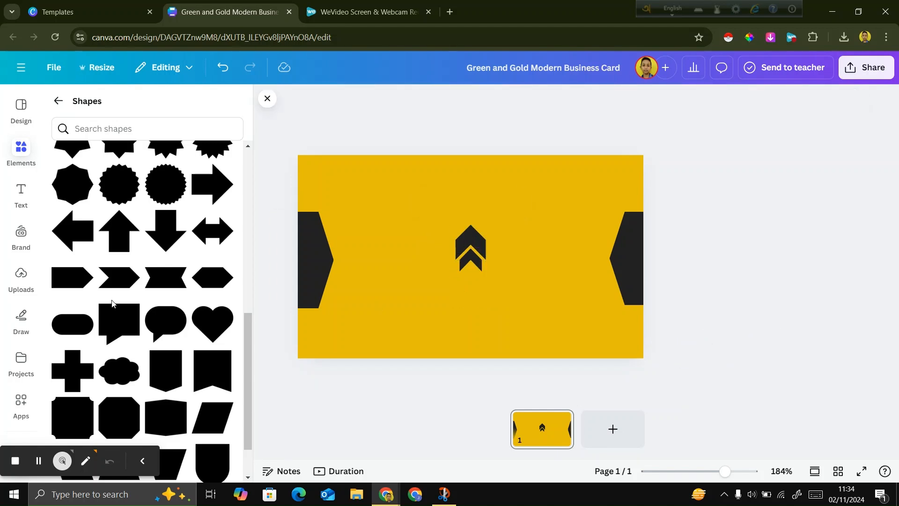
Add a heading text to the card reading "Tech commpany".
{"action": "left_click", "coordinate": [21, 193]}
{"action": "left_click", "coordinate": [89, 236]}
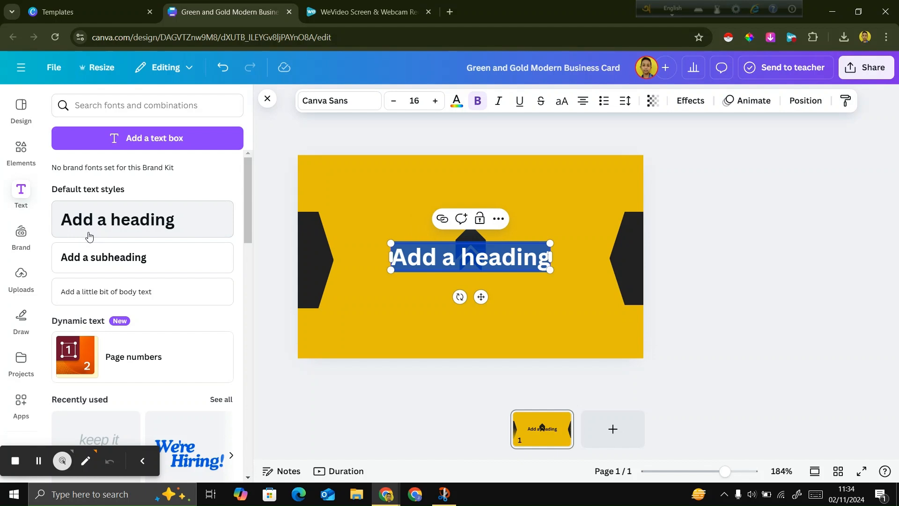
{"action": "key", "text": "BackSpace"}
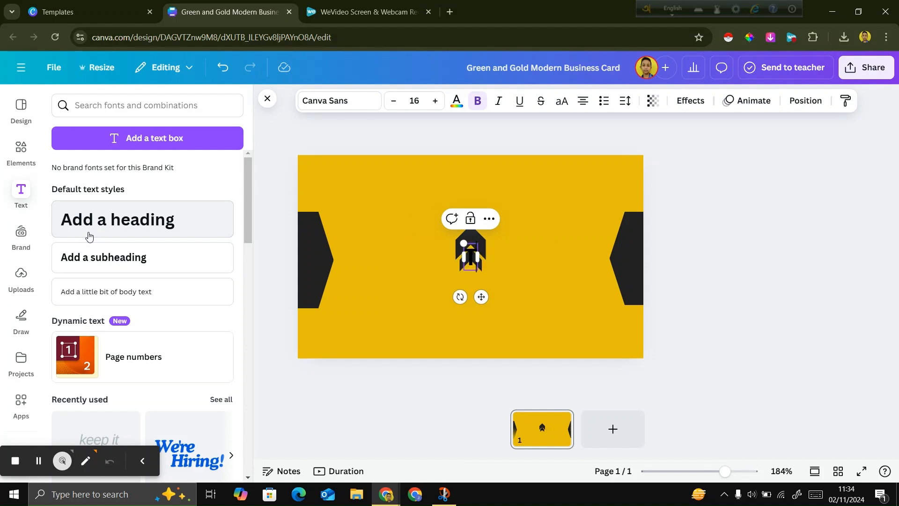
{"action": "type", "text": "Tech c"}
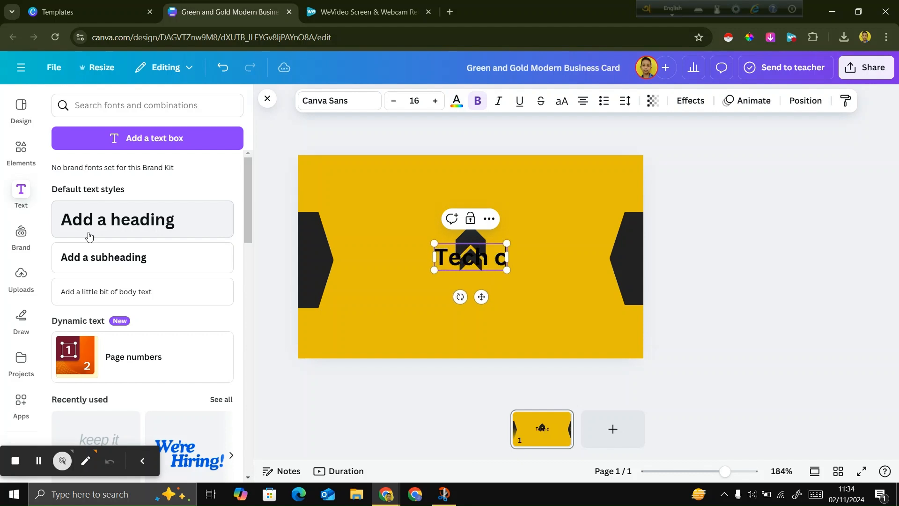
{"action": "type", "text": "ommpany"}
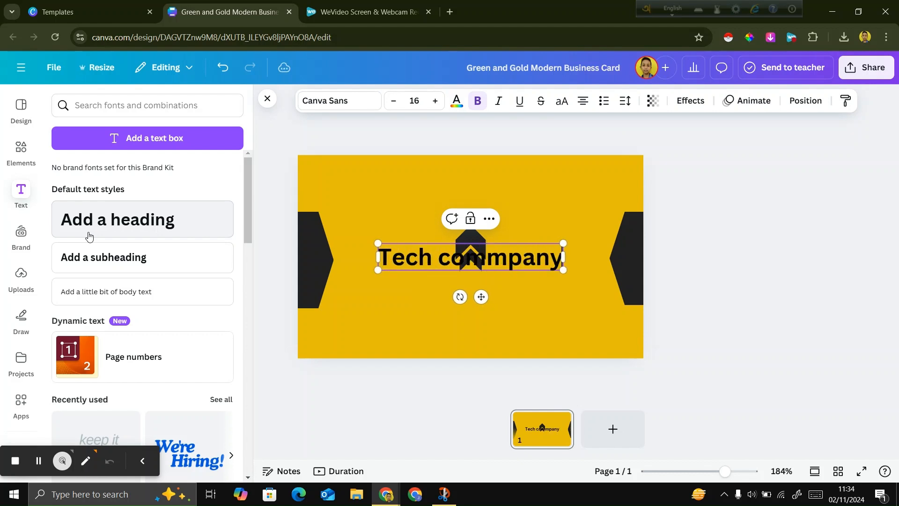
Move the company name heading below the chevron logo and scale it down to font size 13.1.
{"action": "left_click", "coordinate": [24, 106]}
{"action": "left_click_drag", "start_coordinate": [464, 256], "coordinate": [476, 294]}
{"action": "left_click", "coordinate": [753, 293]}
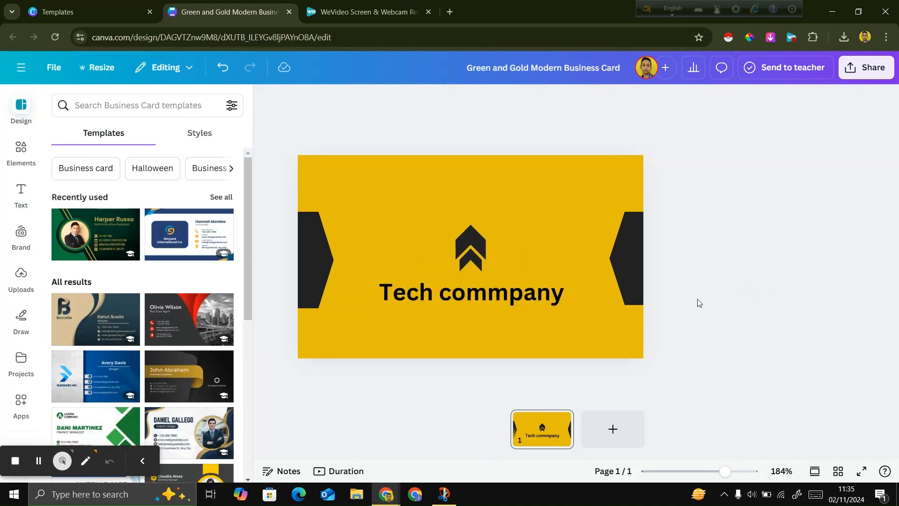
{"action": "left_click", "coordinate": [558, 299]}
{"action": "left_click_drag", "start_coordinate": [566, 284], "coordinate": [515, 297]}
{"action": "left_click", "coordinate": [662, 301]}
Check the company name's style in the reference image and change the card's company name to uppercase.
{"action": "left_click", "coordinate": [445, 494]}
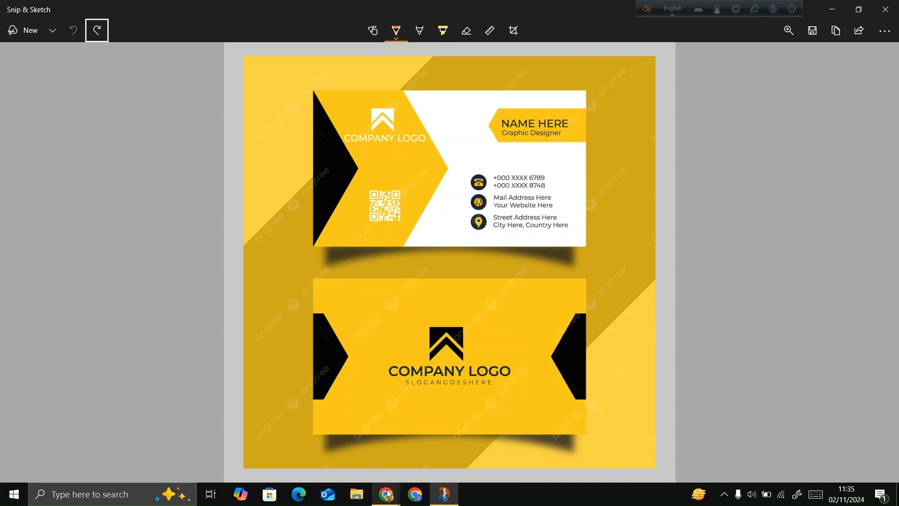
{"action": "mouse_move", "coordinate": [388, 495]}
{"action": "left_click", "coordinate": [343, 454]}
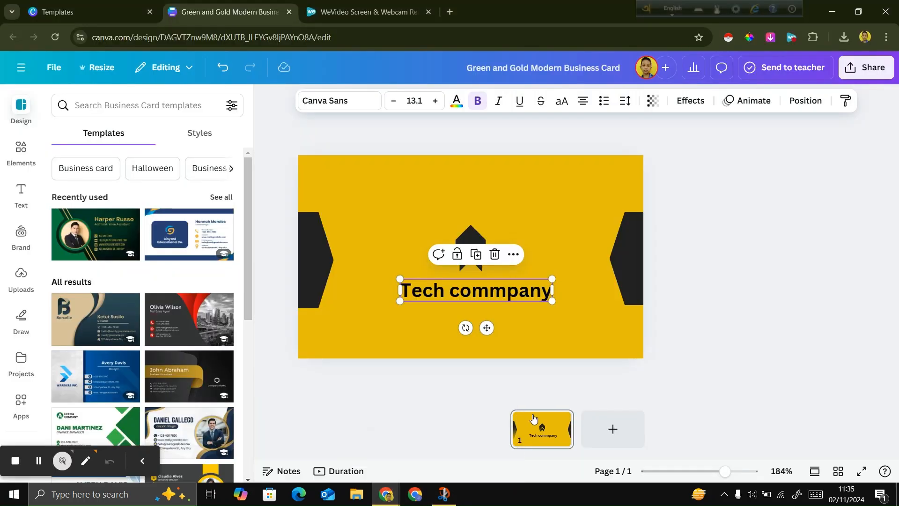
{"action": "left_click", "coordinate": [672, 373]}
{"action": "left_click", "coordinate": [515, 291]}
{"action": "double_click", "coordinate": [515, 290]}
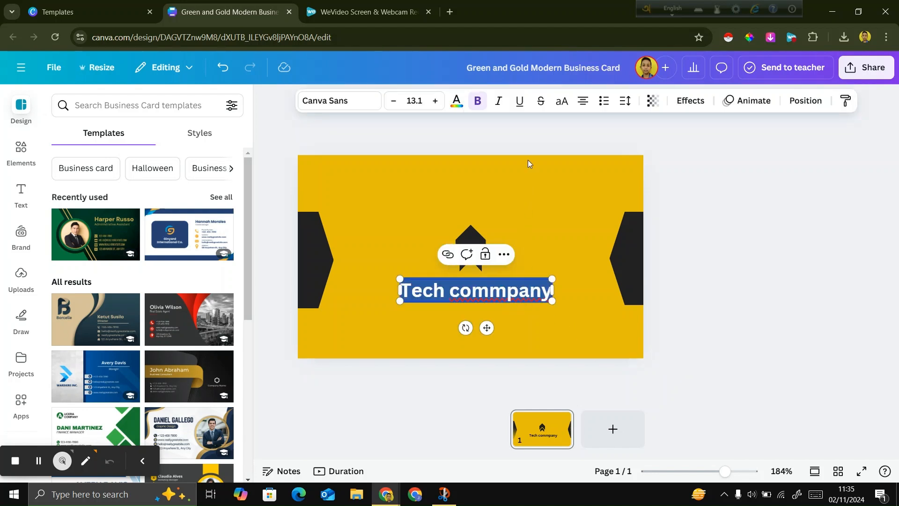
{"action": "left_click", "coordinate": [562, 101]}
{"action": "left_click", "coordinate": [786, 307]}
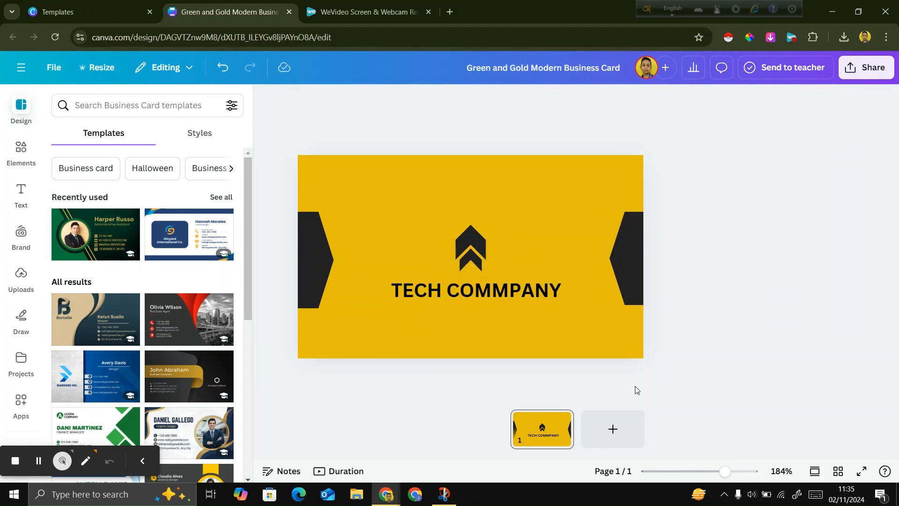
Compare the card with the reference image and move the grouped chevron logo and the company name up slightly.
{"action": "left_click", "coordinate": [444, 494]}
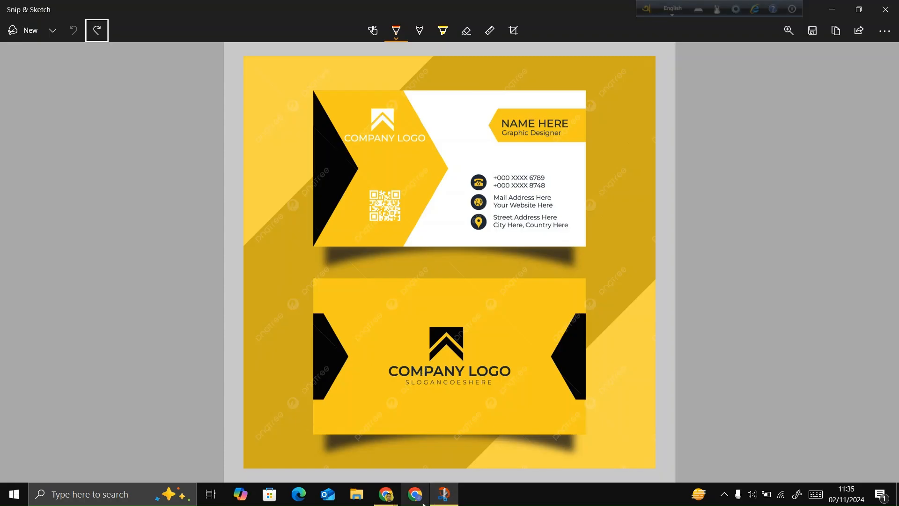
{"action": "mouse_move", "coordinate": [396, 500]}
{"action": "left_click", "coordinate": [341, 446]}
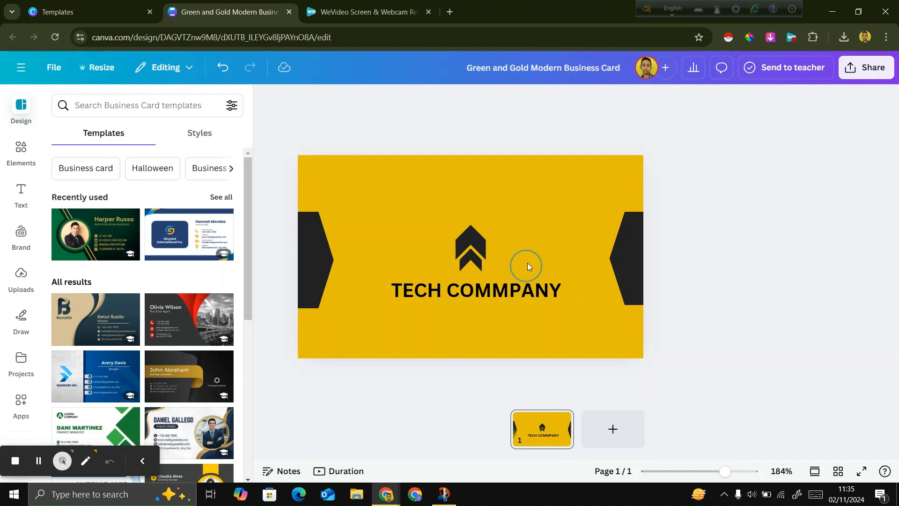
{"action": "left_click", "coordinate": [461, 243]}
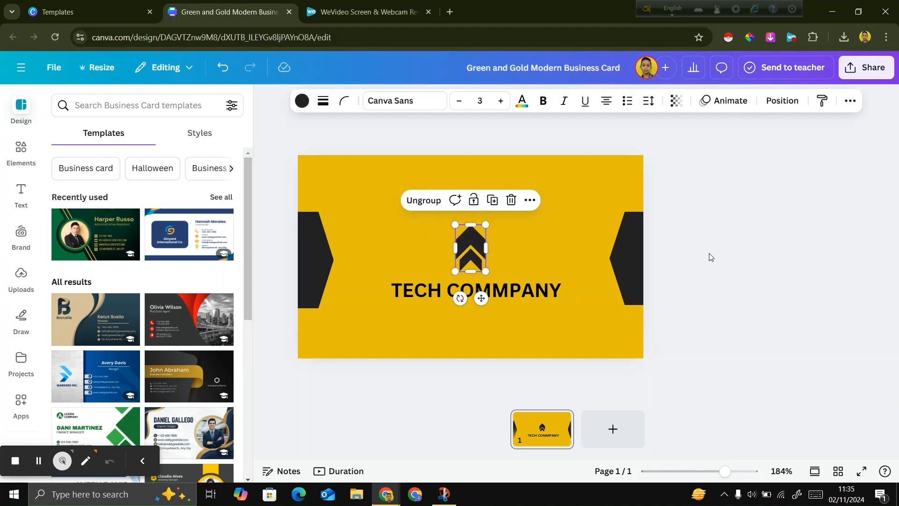
{"action": "left_click", "coordinate": [656, 264]}
{"action": "left_click", "coordinate": [468, 253]}
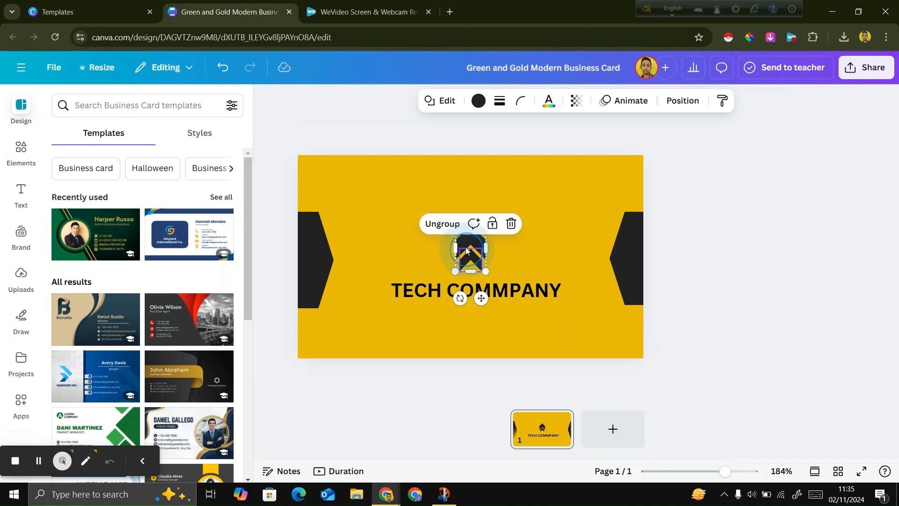
{"action": "left_click_drag", "start_coordinate": [468, 253], "coordinate": [468, 248]}
{"action": "left_click", "coordinate": [669, 305]}
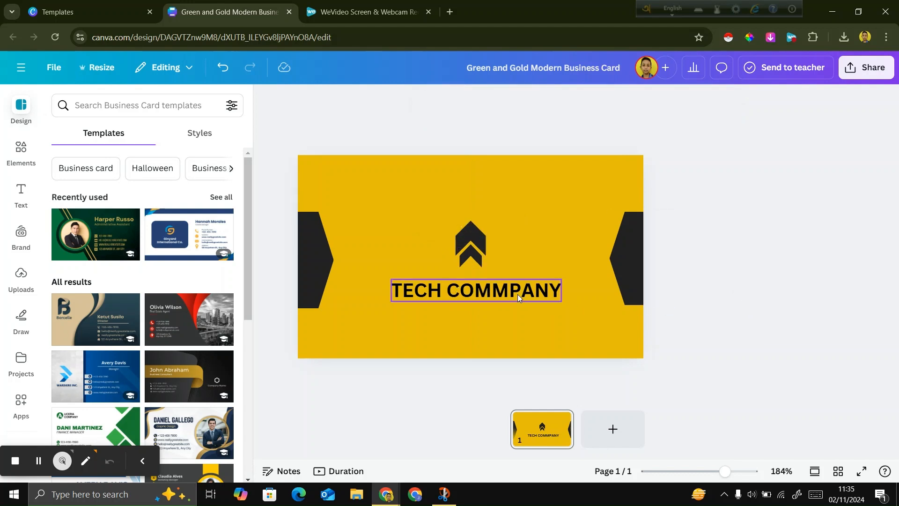
{"action": "left_click_drag", "start_coordinate": [518, 294], "coordinate": [518, 291]}
{"action": "left_click", "coordinate": [756, 337]}
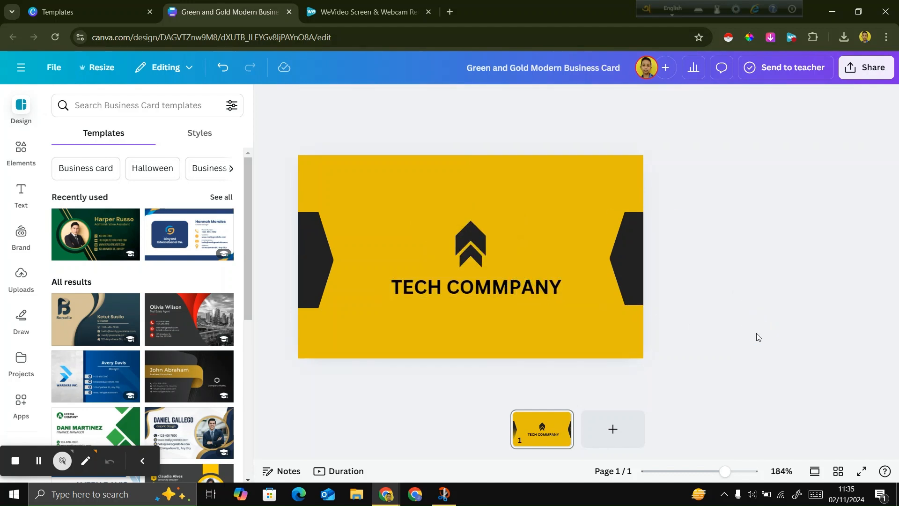
Add a second page for the card's front side and set its background to white.
{"action": "left_click", "coordinate": [446, 500]}
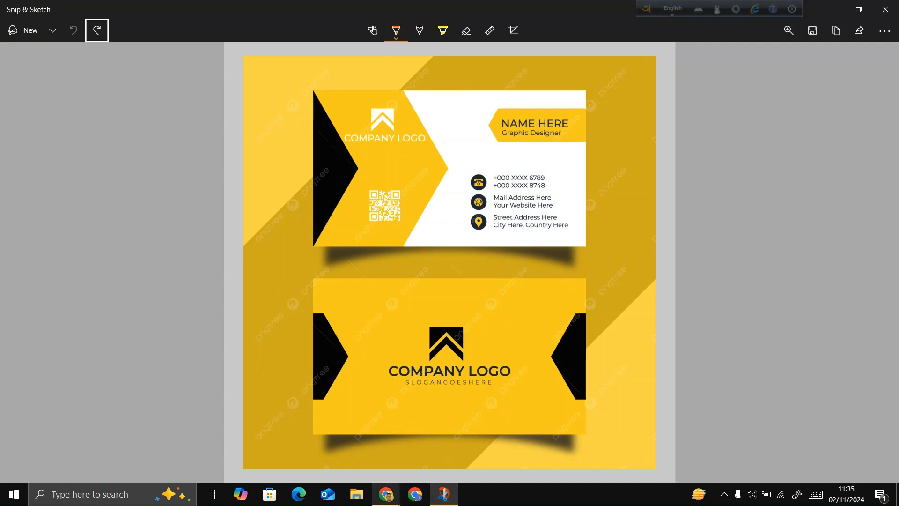
{"action": "mouse_move", "coordinate": [387, 496]}
{"action": "left_click", "coordinate": [315, 458]}
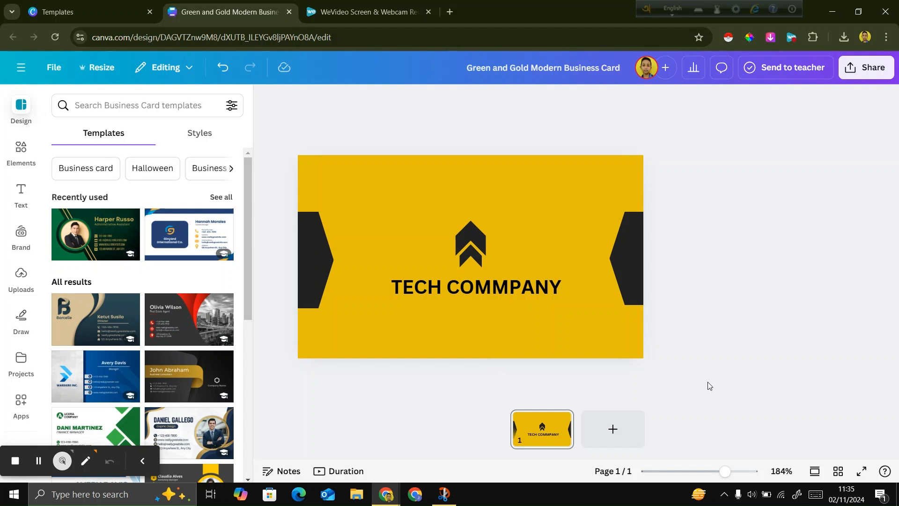
{"action": "left_click", "coordinate": [615, 430]}
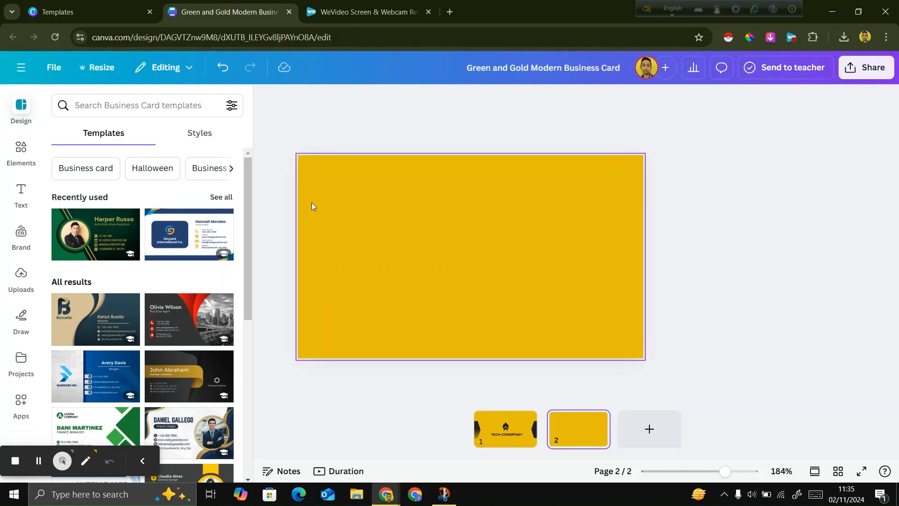
{"action": "left_click", "coordinate": [369, 239]}
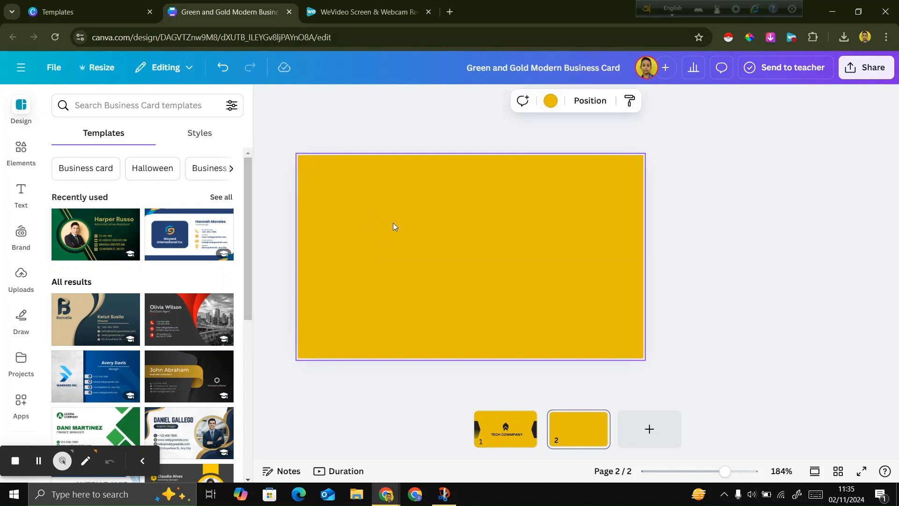
{"action": "left_click", "coordinate": [550, 100]}
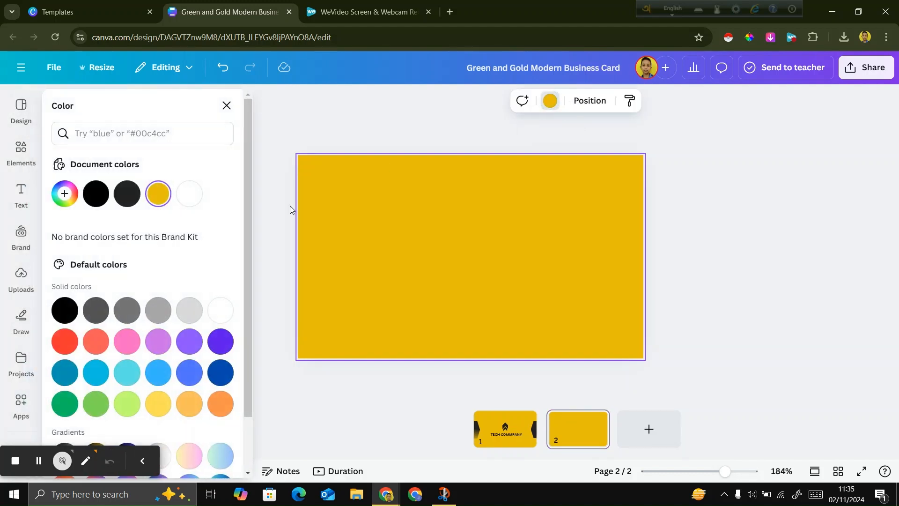
{"action": "left_click", "coordinate": [189, 193]}
{"action": "left_click", "coordinate": [662, 311]}
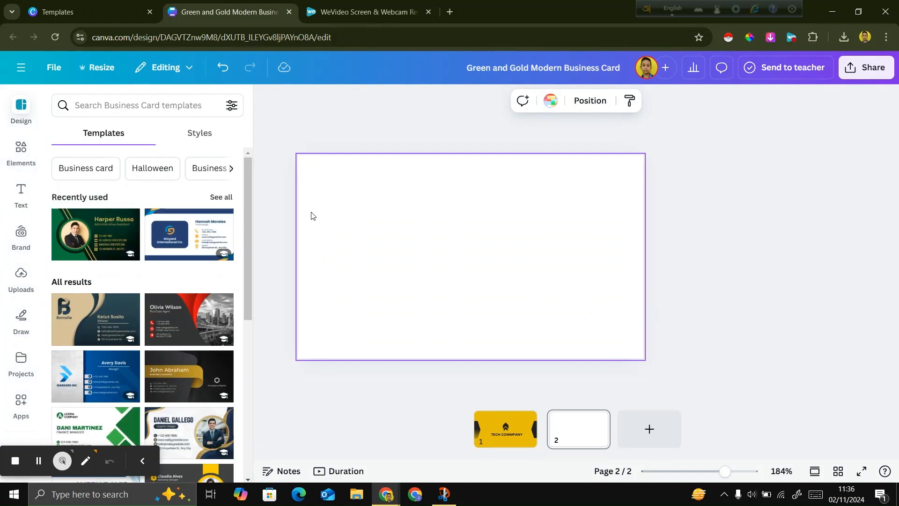
Check the front side's layout in the reference image and add a downward-pointing triangle shape to page 2.
{"action": "left_click", "coordinate": [21, 152]}
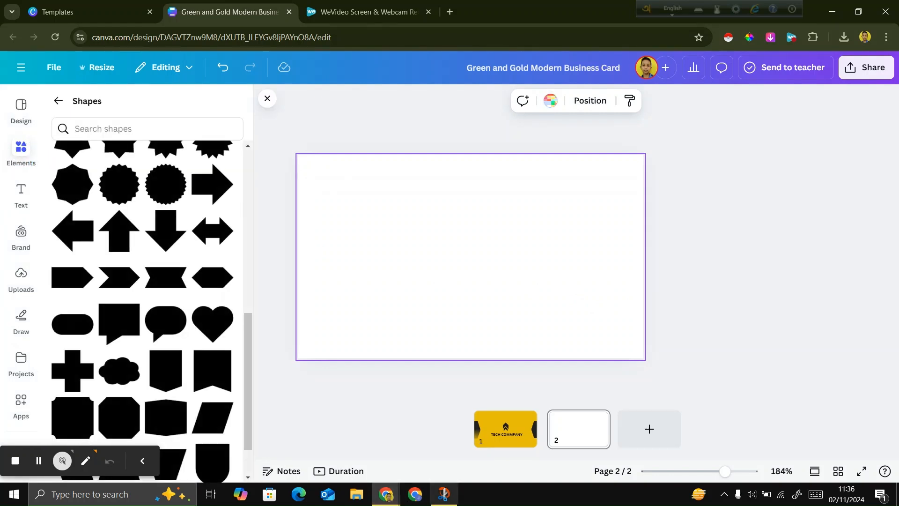
{"action": "left_click", "coordinate": [441, 501]}
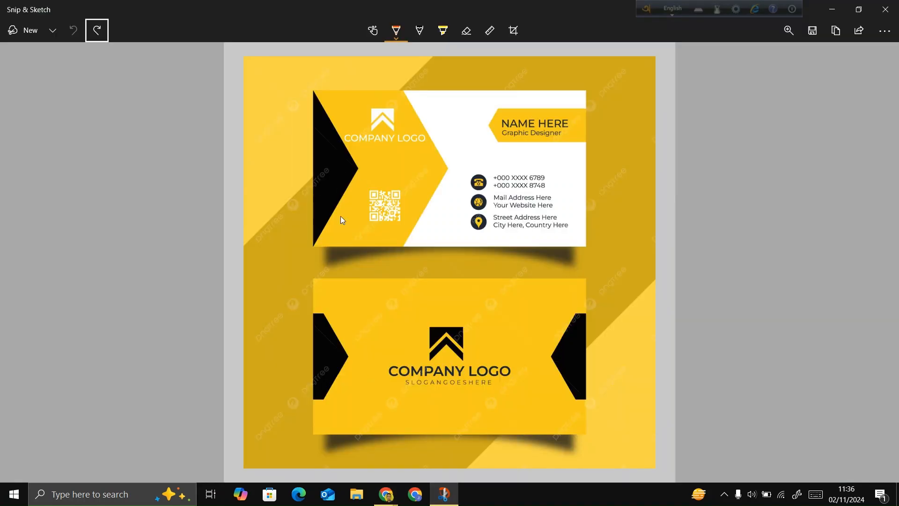
{"action": "left_click", "coordinate": [387, 494]}
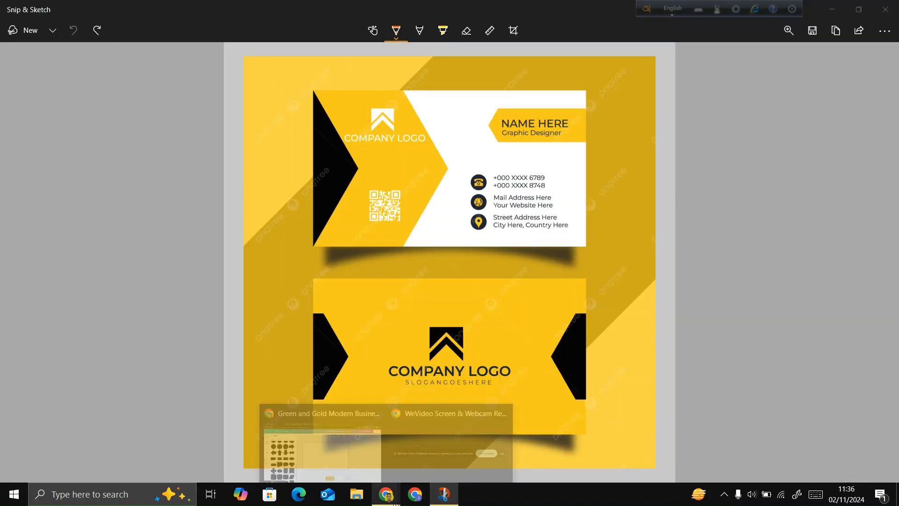
{"action": "left_click", "coordinate": [355, 466]}
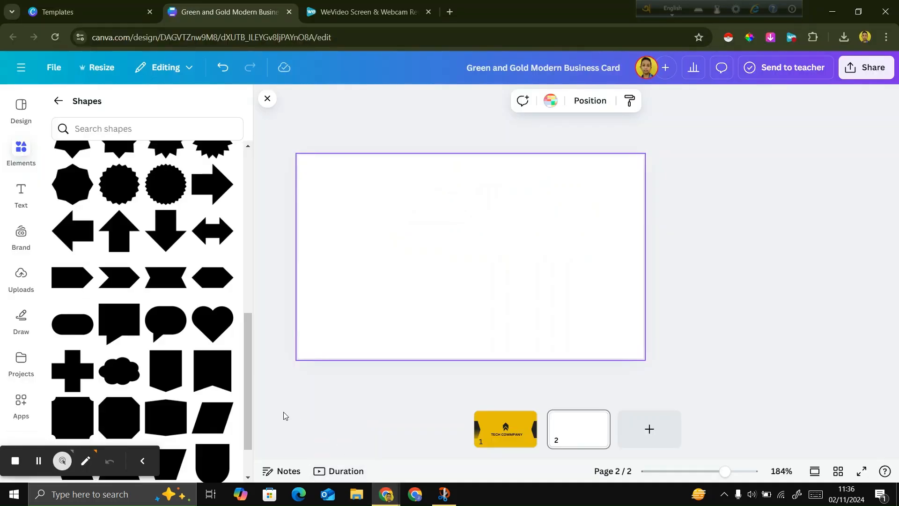
{"action": "left_click", "coordinate": [441, 494]}
{"action": "left_click", "coordinate": [387, 494]}
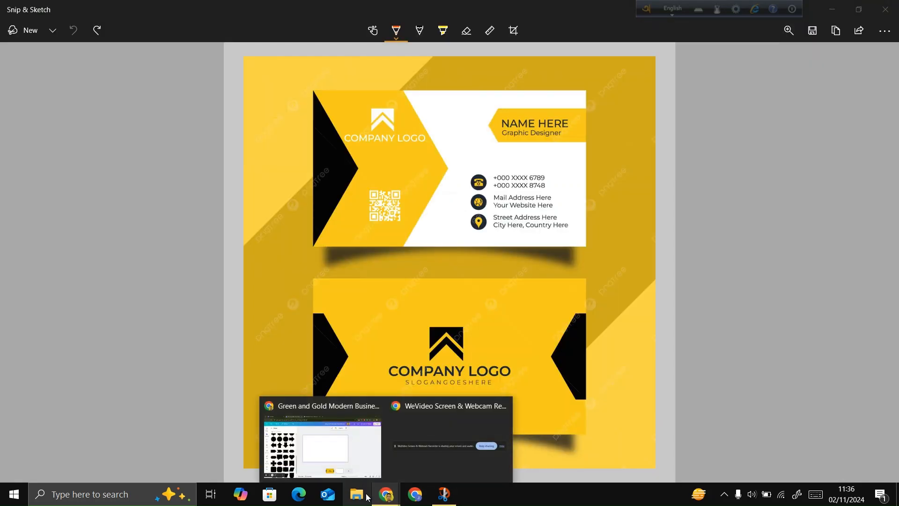
{"action": "left_click", "coordinate": [297, 421]}
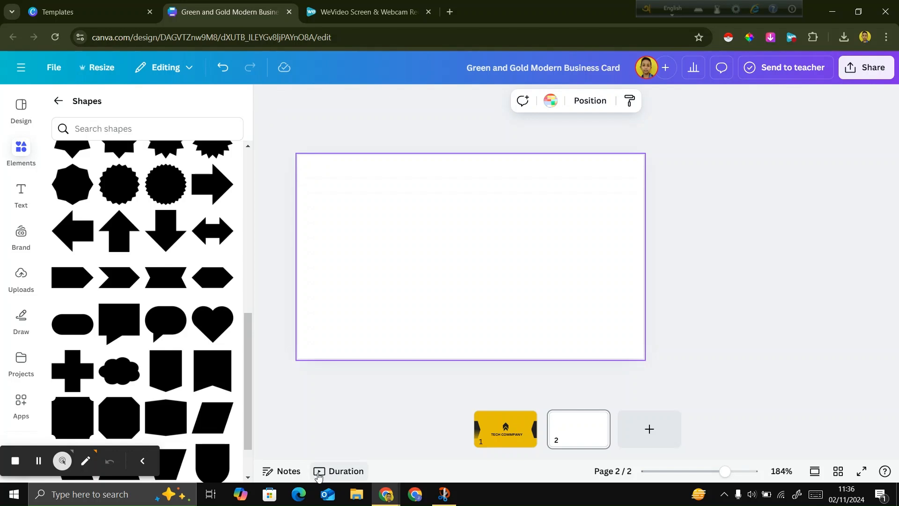
{"action": "scroll", "coordinate": [173, 338], "scroll_direction": "up", "scroll_amount": 1}
{"action": "scroll", "coordinate": [173, 339], "scroll_direction": "up", "scroll_amount": 1}
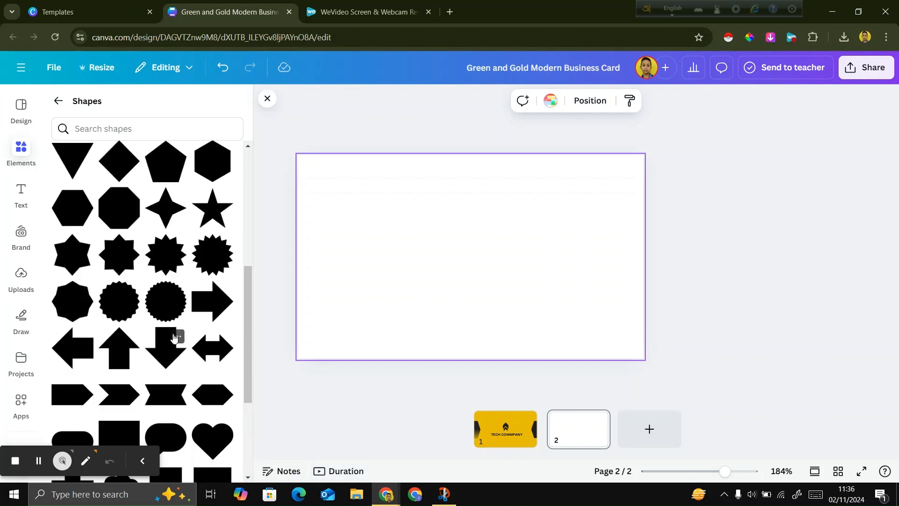
{"action": "scroll", "coordinate": [174, 337], "scroll_direction": "up", "scroll_amount": 1}
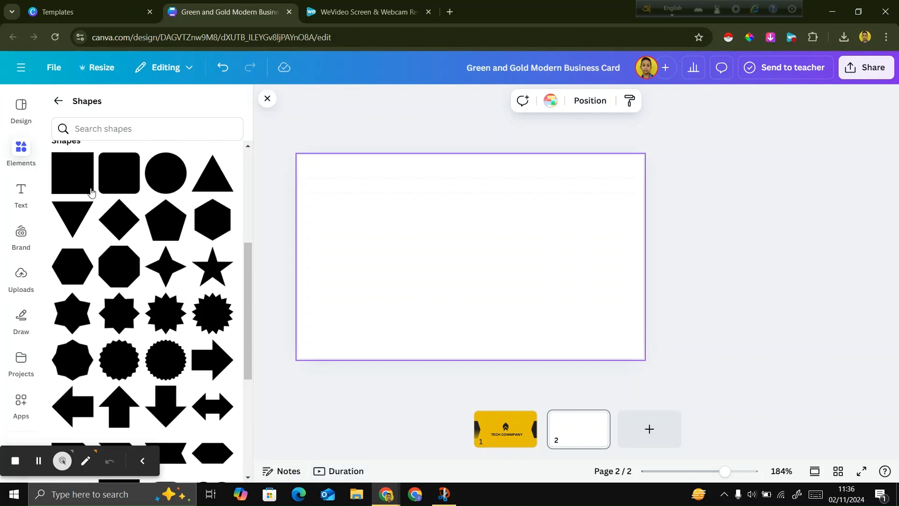
{"action": "left_click", "coordinate": [72, 227]}
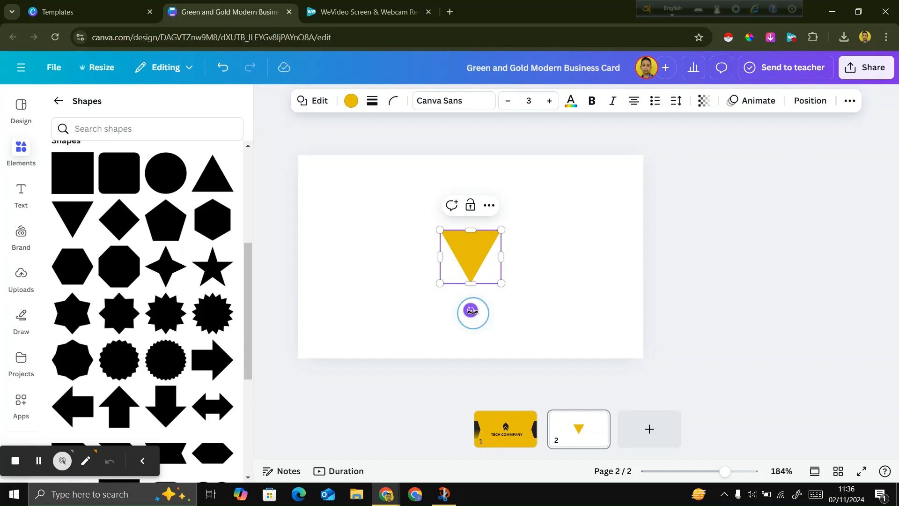
Rotate the triangle to point right against the card's left edge and stretch it to the card's full height.
{"action": "left_click_drag", "start_coordinate": [470, 310], "coordinate": [321, 197]}
{"action": "left_click", "coordinate": [747, 268]}
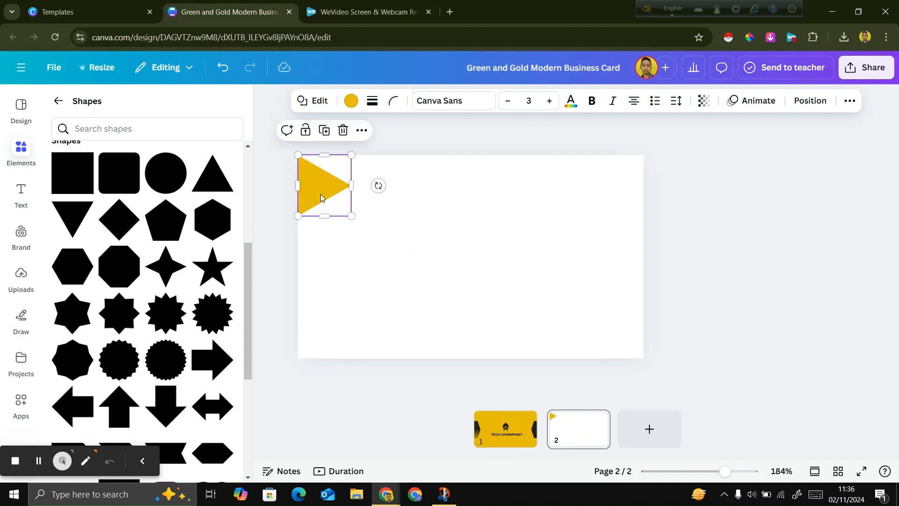
{"action": "left_click_drag", "start_coordinate": [325, 216], "coordinate": [333, 357]}
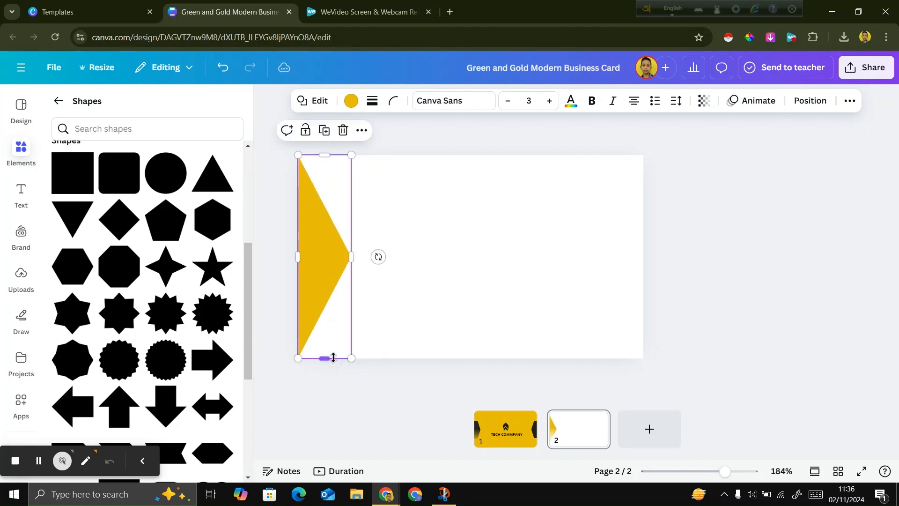
{"action": "left_click", "coordinate": [747, 320]}
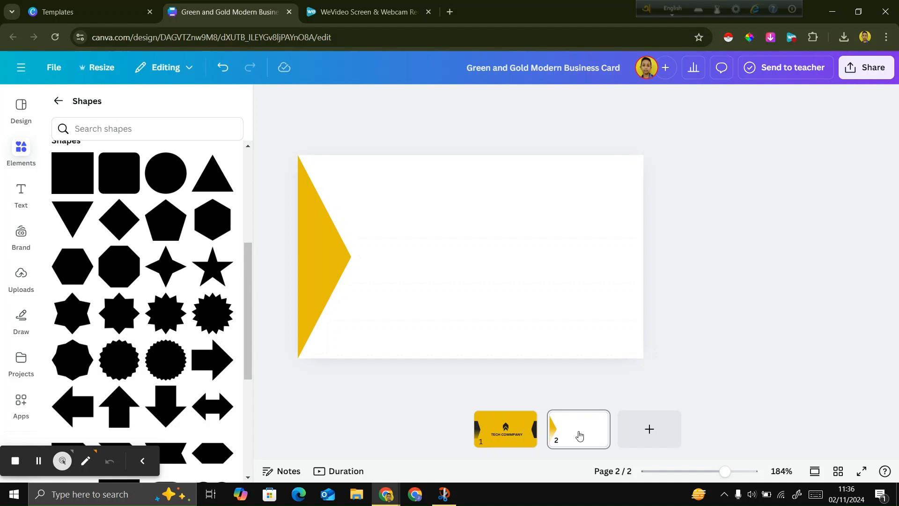
Check the chevron band beside the triangle in the reference image and search the elements for "Arrow wide write".
{"action": "left_click", "coordinate": [444, 494]}
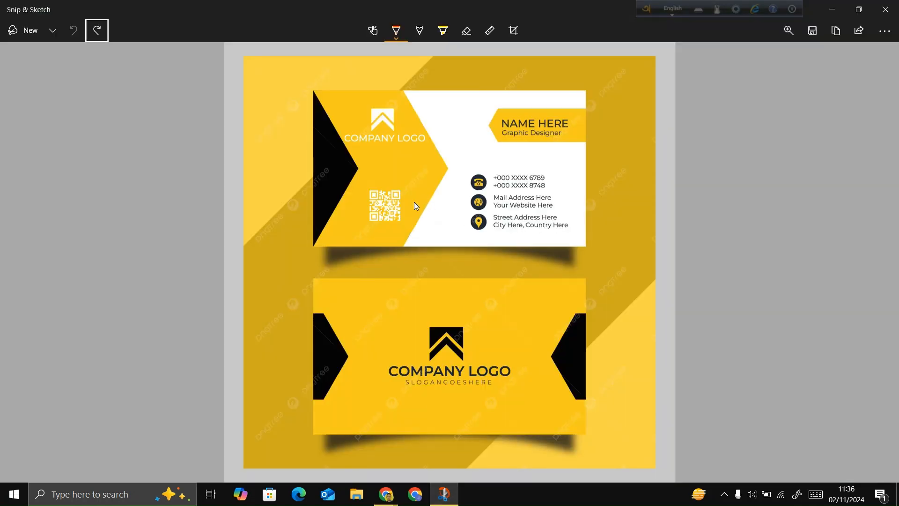
{"action": "left_click", "coordinate": [386, 494]}
{"action": "left_click", "coordinate": [309, 460]}
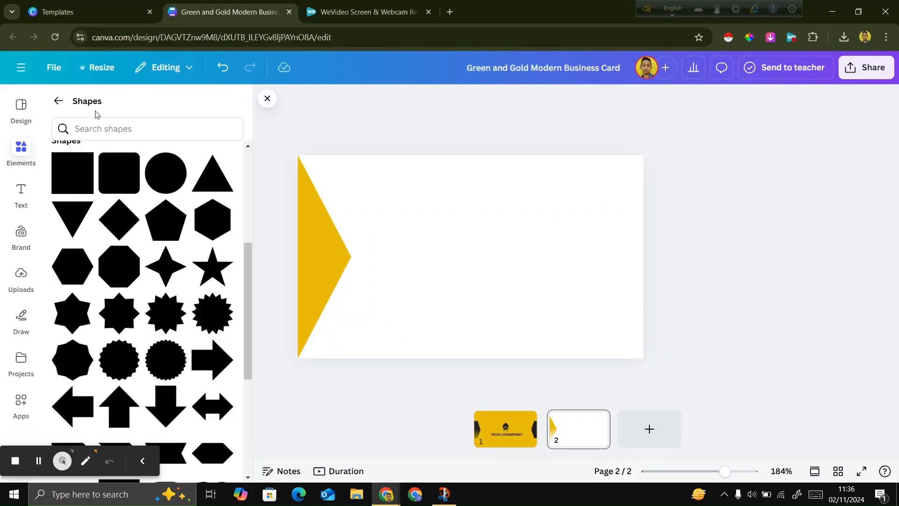
{"action": "left_click", "coordinate": [49, 110]}
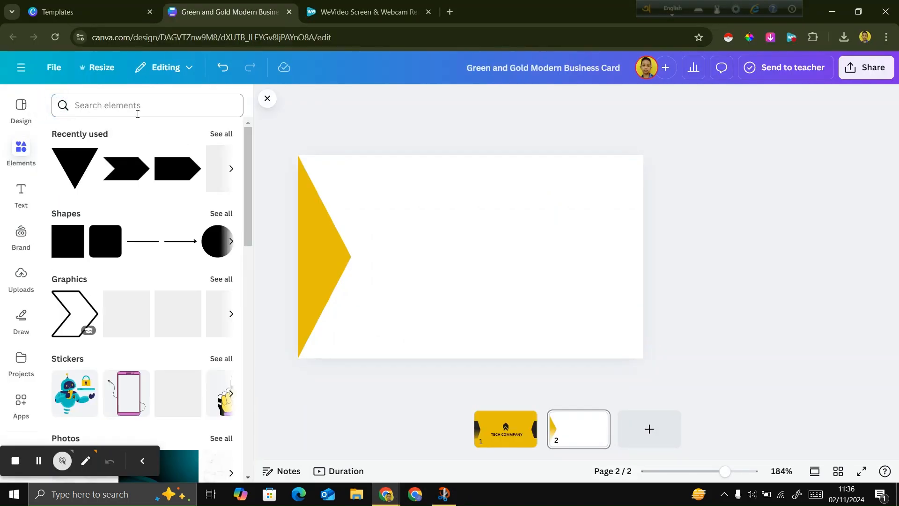
{"action": "left_click", "coordinate": [137, 111]}
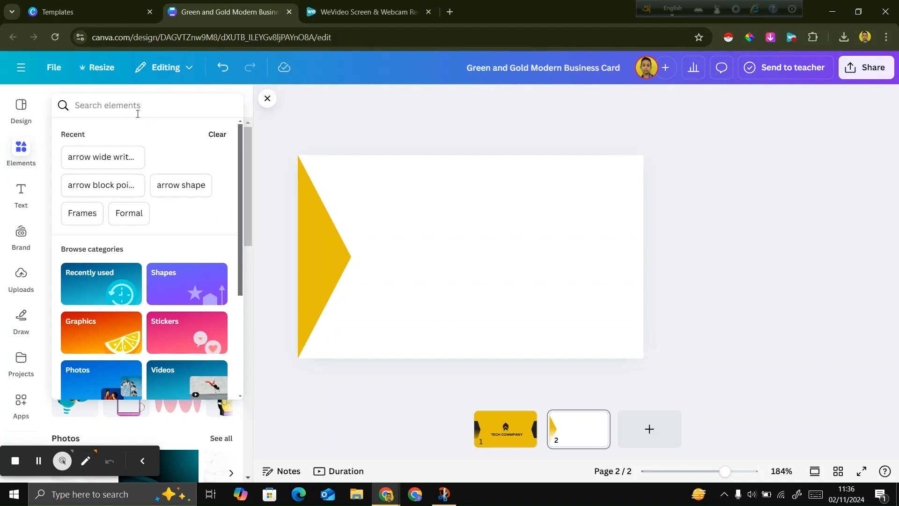
{"action": "type", "text": "A"}
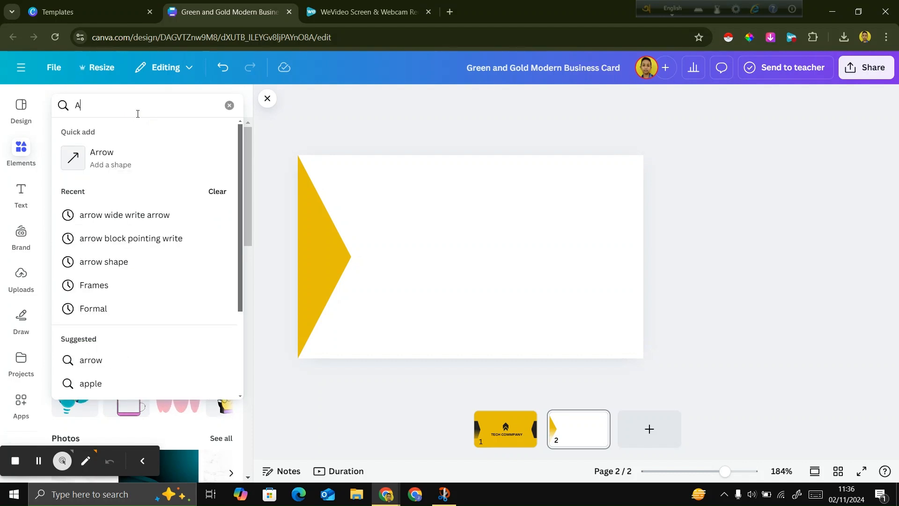
{"action": "type", "text": "rrow"}
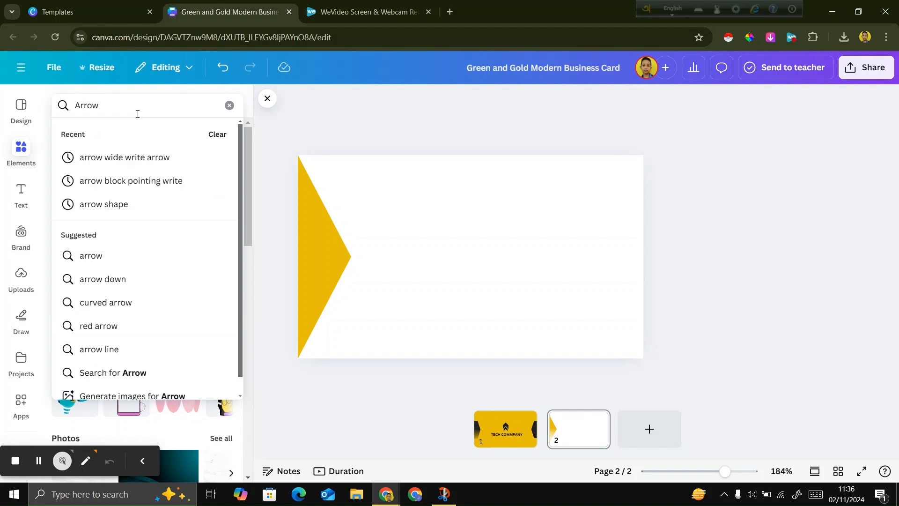
{"action": "type", "text": " wide"}
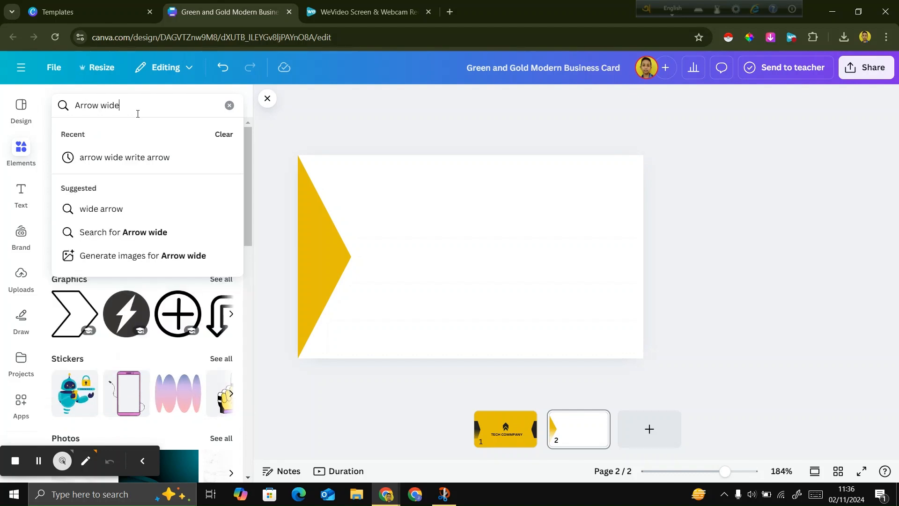
{"action": "type", "text": " write"}
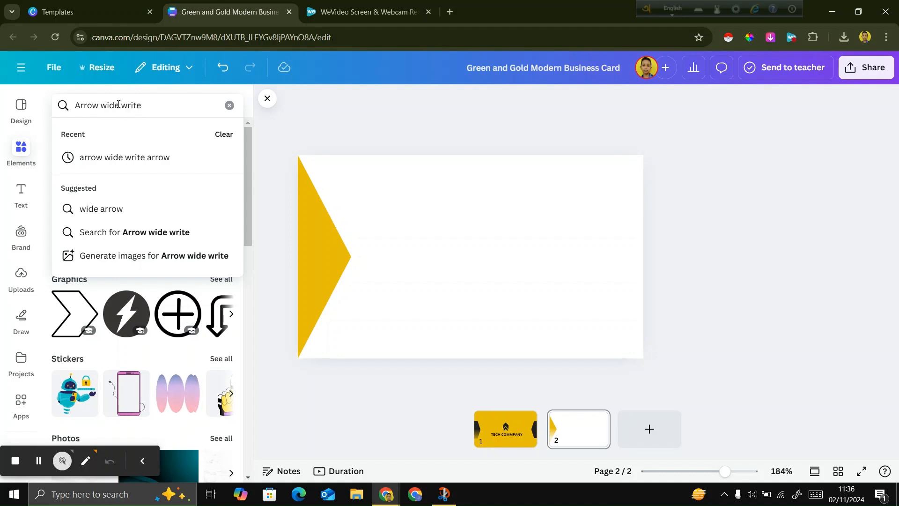
{"action": "key", "text": "Return"}
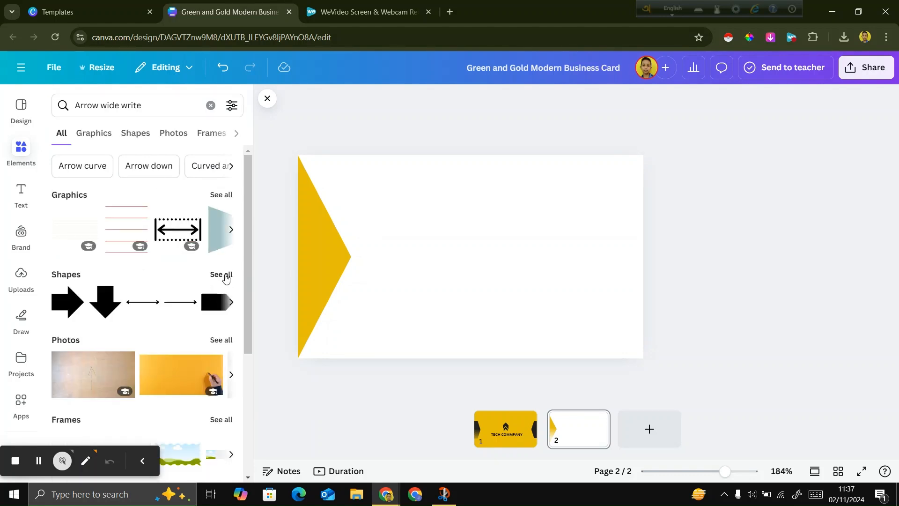
Search the elements for "arrow wide write arrow" and add the solid black right-pointing chevron graphic to page 2.
{"action": "left_click", "coordinate": [144, 104]}
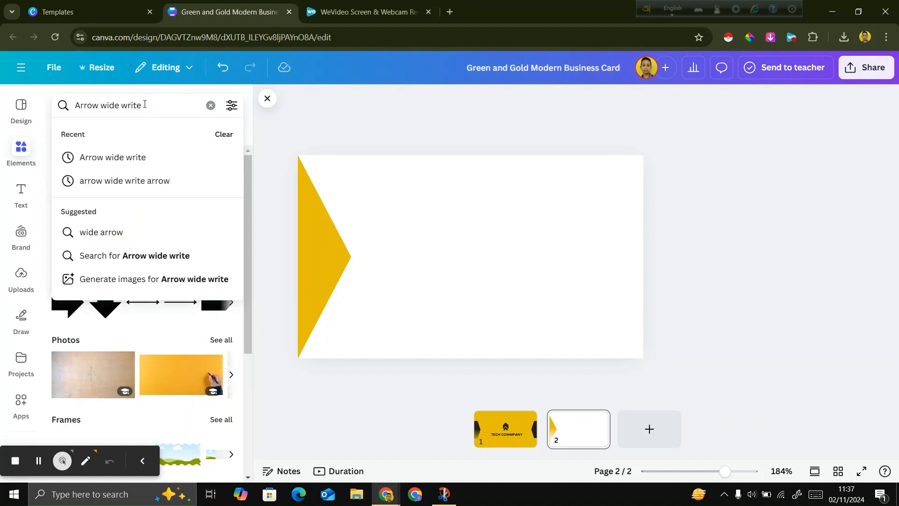
{"action": "left_click", "coordinate": [144, 181]}
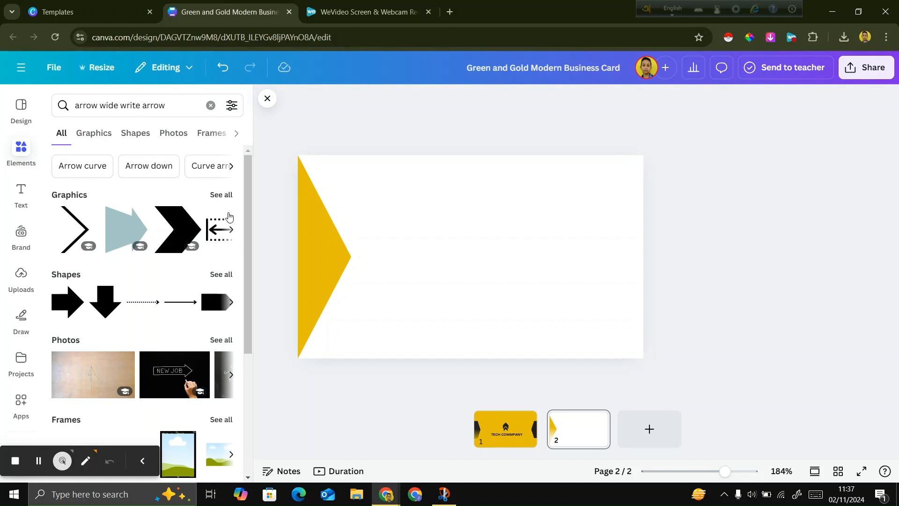
{"action": "left_click", "coordinate": [222, 194]}
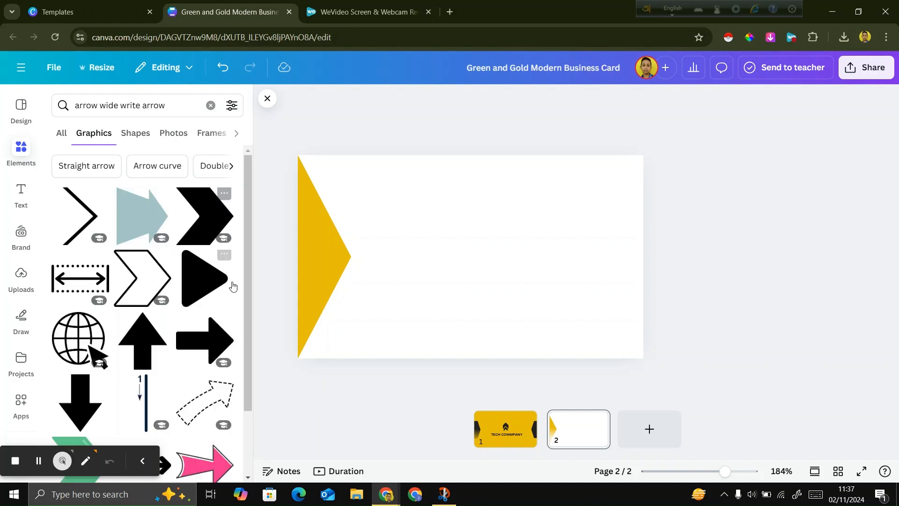
{"action": "scroll", "coordinate": [232, 286], "scroll_direction": "down", "scroll_amount": 5}
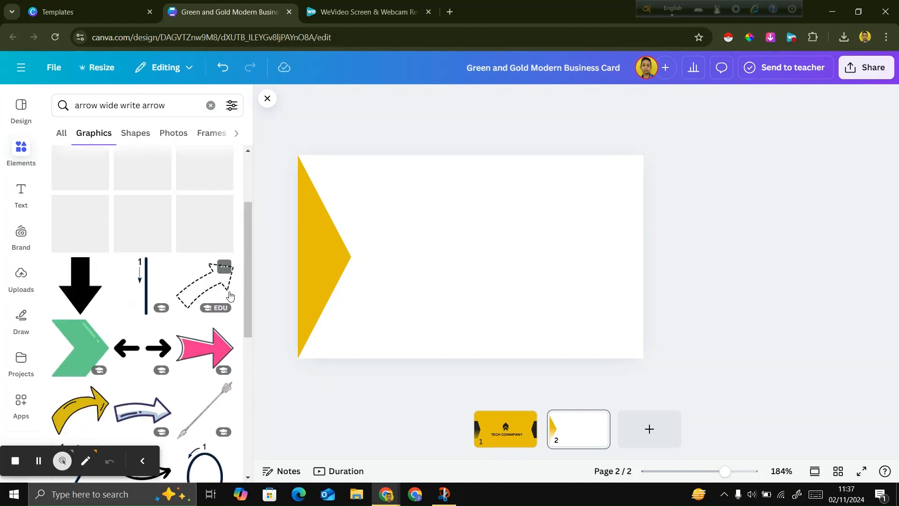
{"action": "scroll", "coordinate": [230, 296], "scroll_direction": "down", "scroll_amount": 10}
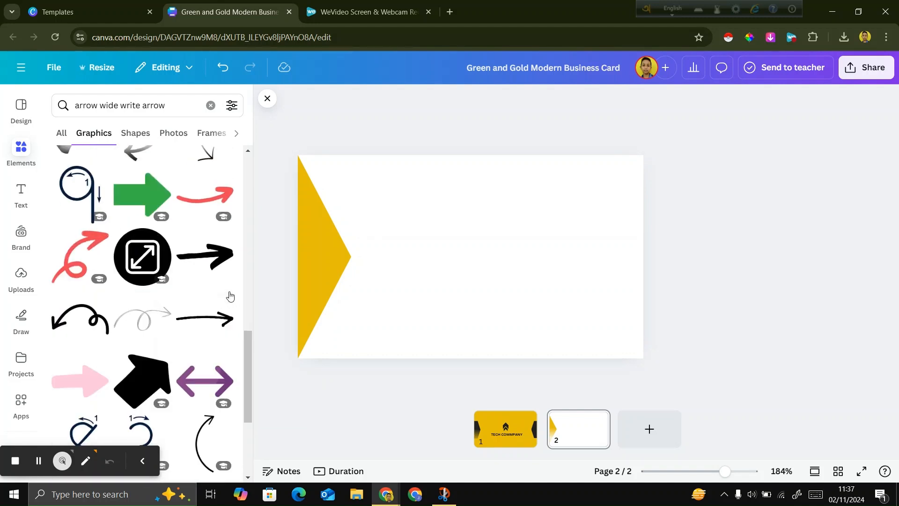
{"action": "scroll", "coordinate": [230, 296], "scroll_direction": "down", "scroll_amount": 10}
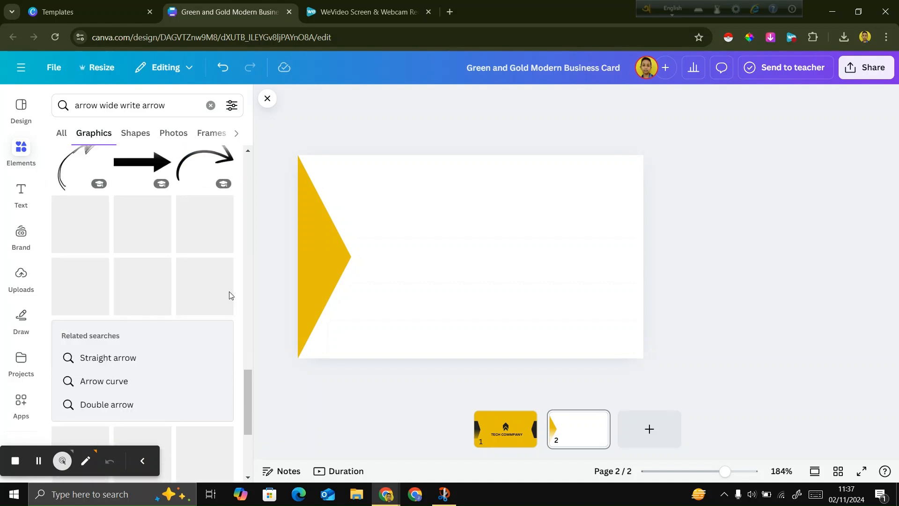
{"action": "scroll", "coordinate": [164, 323], "scroll_direction": "down", "scroll_amount": 10}
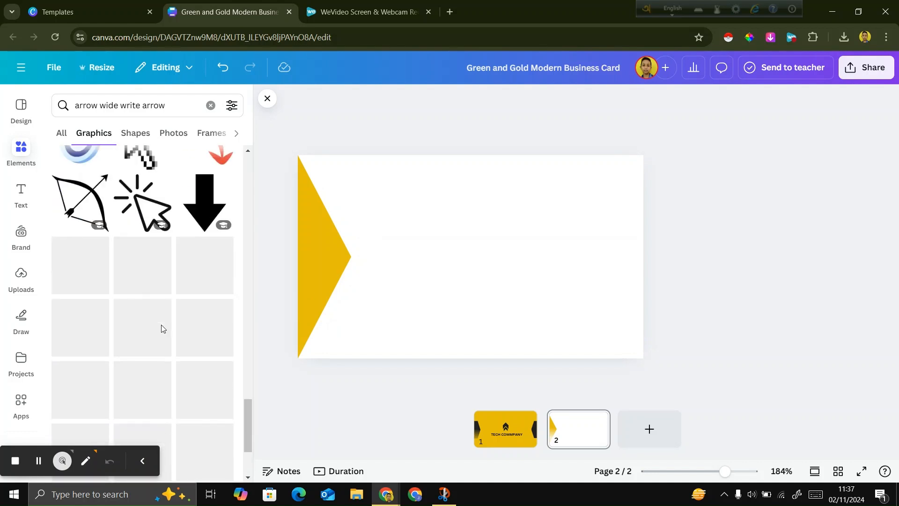
{"action": "scroll", "coordinate": [162, 324], "scroll_direction": "up", "scroll_amount": 10}
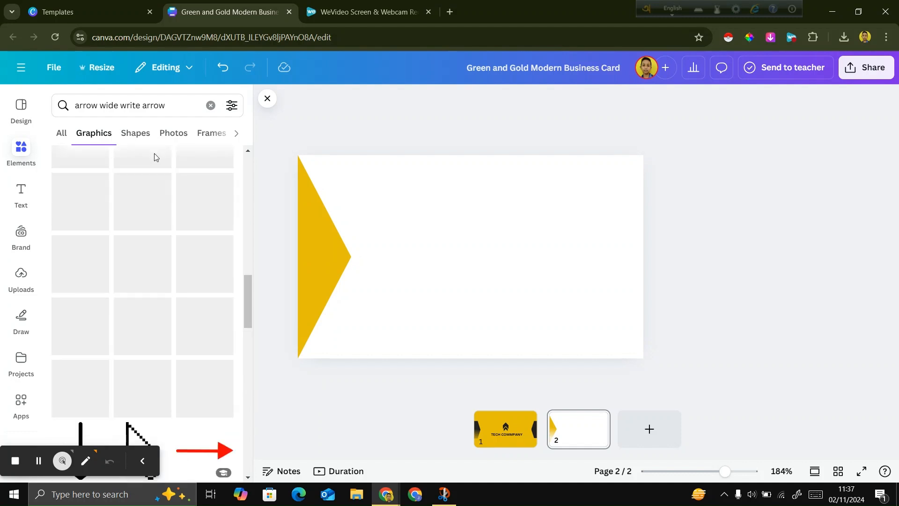
{"action": "scroll", "coordinate": [156, 157], "scroll_direction": "up", "scroll_amount": 10}
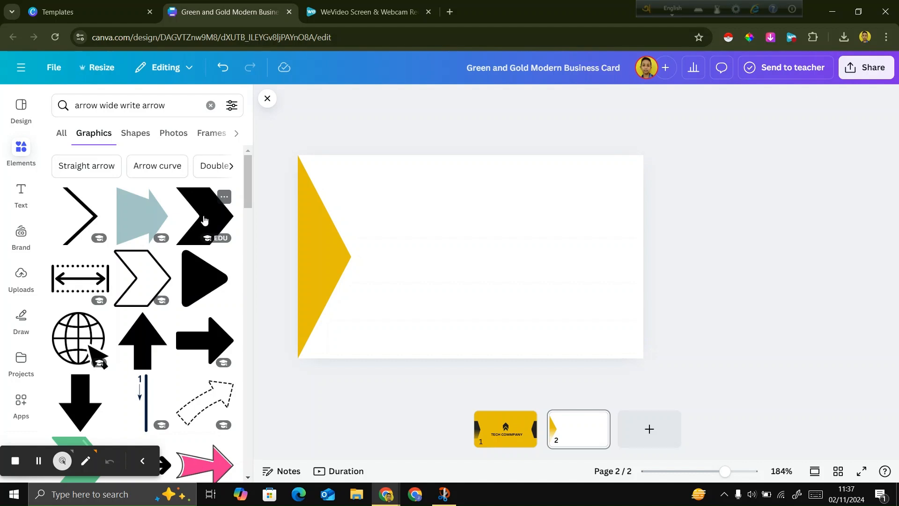
{"action": "left_click", "coordinate": [201, 222]}
{"action": "left_click_drag", "start_coordinate": [687, 316], "coordinate": [738, 398]}
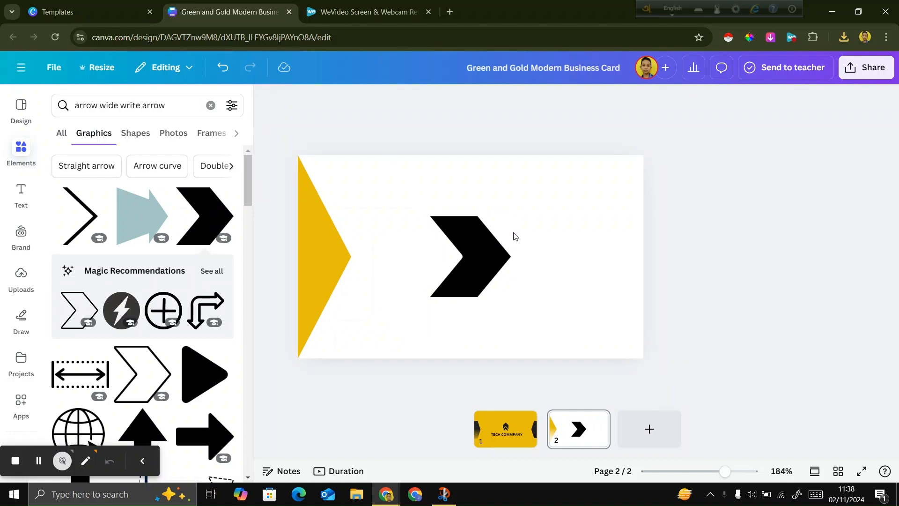
Move the black chevron to the card's top-left corner and enlarge it to the card's full height.
{"action": "left_click_drag", "start_coordinate": [499, 269], "coordinate": [363, 216]}
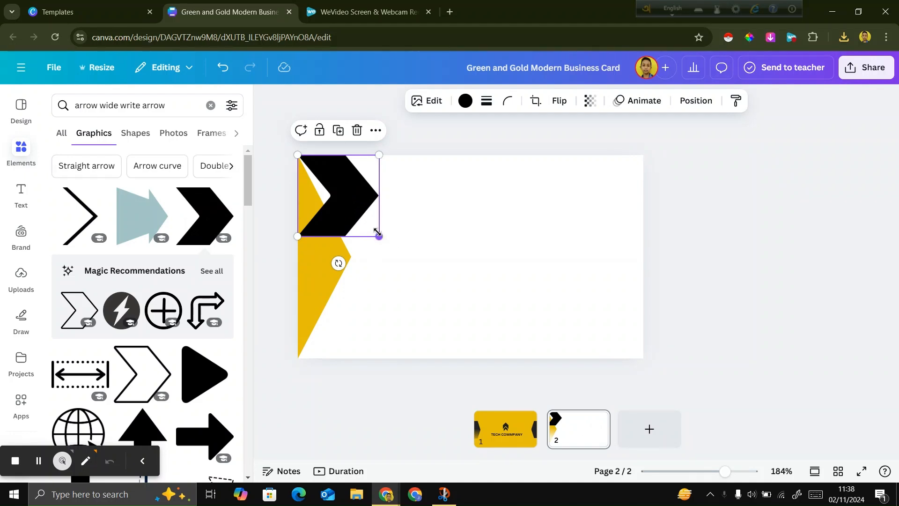
{"action": "left_click_drag", "start_coordinate": [378, 235], "coordinate": [469, 388]}
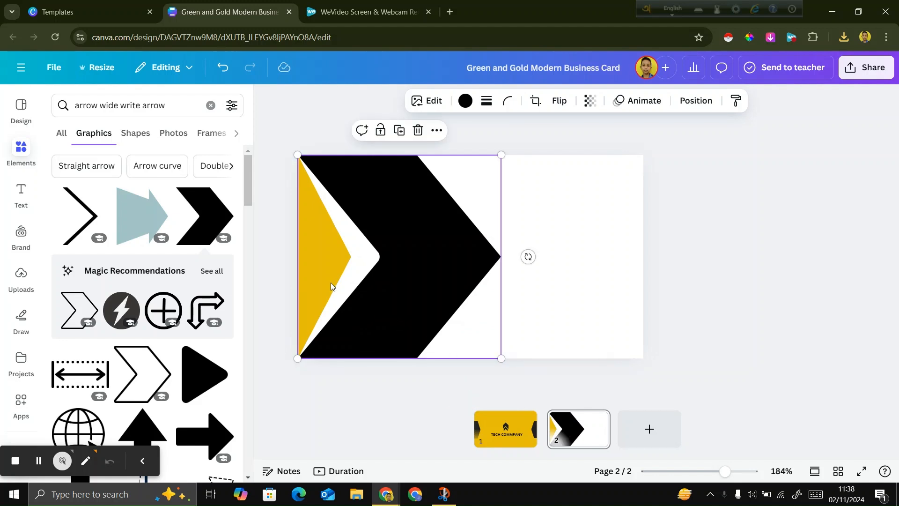
{"action": "left_click", "coordinate": [684, 346]}
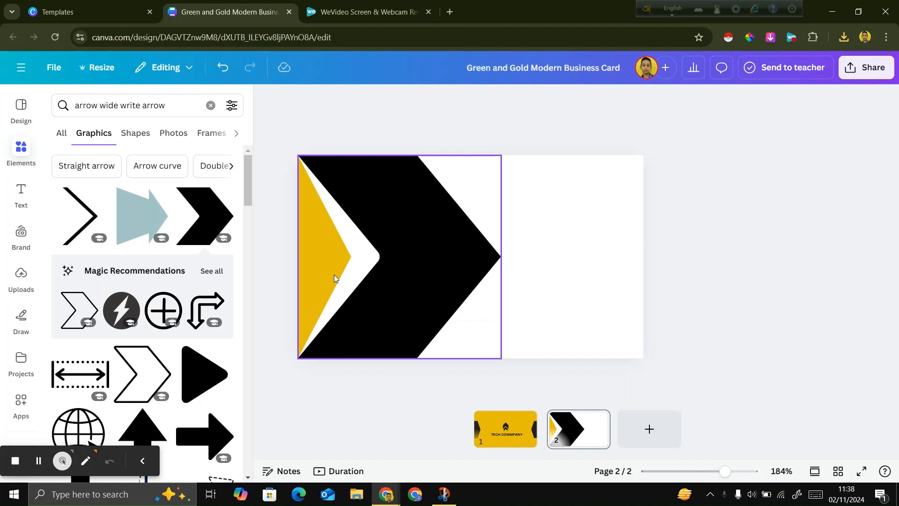
{"action": "left_click", "coordinate": [411, 260]}
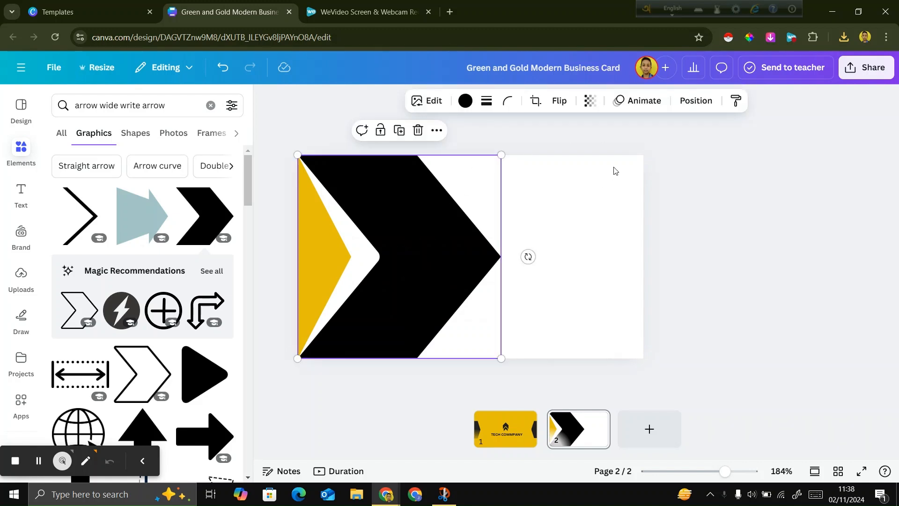
Select the yellow triangle from the layer list and widen it until its tip fills the black chevron's notch.
{"action": "left_click", "coordinate": [697, 101]}
{"action": "left_click", "coordinate": [195, 135]}
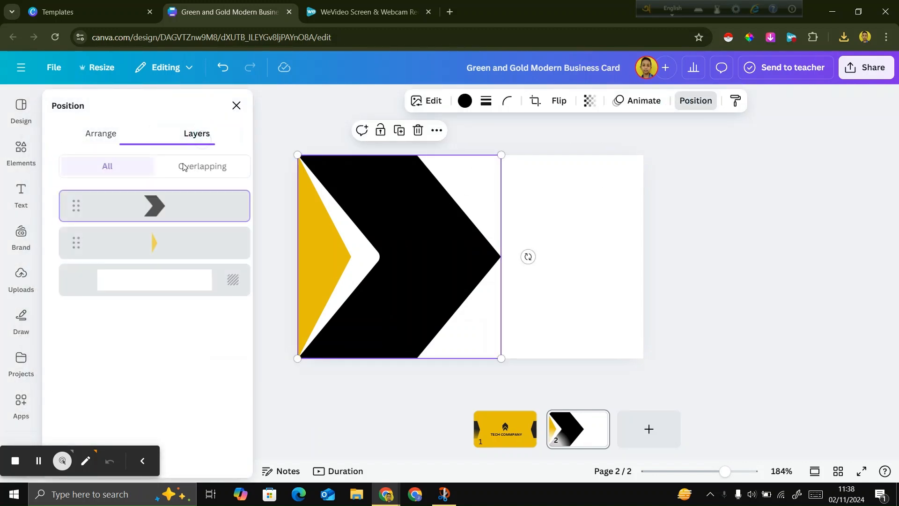
{"action": "left_click", "coordinate": [147, 247]}
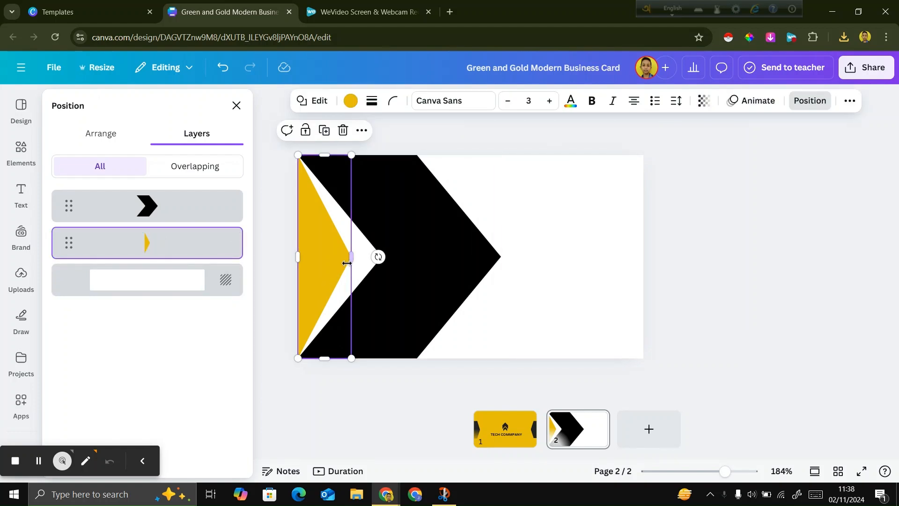
{"action": "left_click_drag", "start_coordinate": [349, 259], "coordinate": [381, 256]}
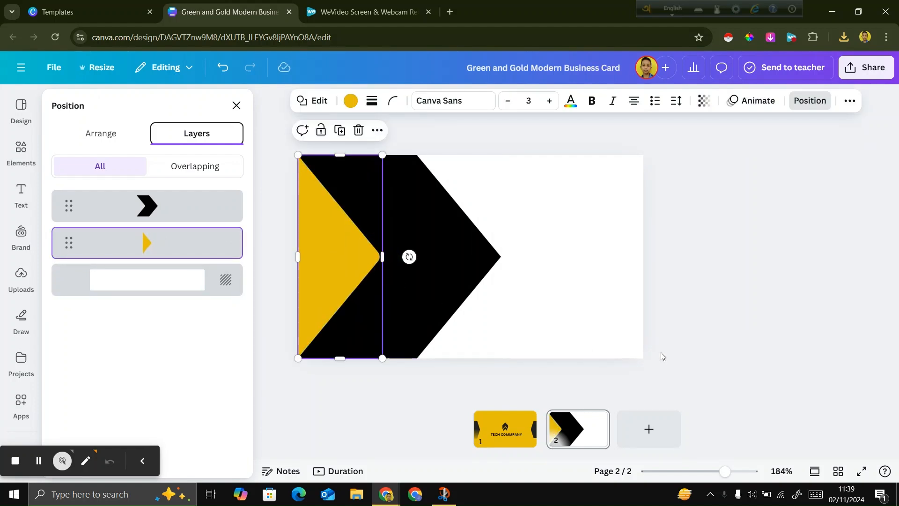
Bring the yellow triangle in front of the black chevron and shift the chevron left so its notch is hidden beneath the triangle.
{"action": "left_click_drag", "start_coordinate": [422, 318], "coordinate": [441, 321]}
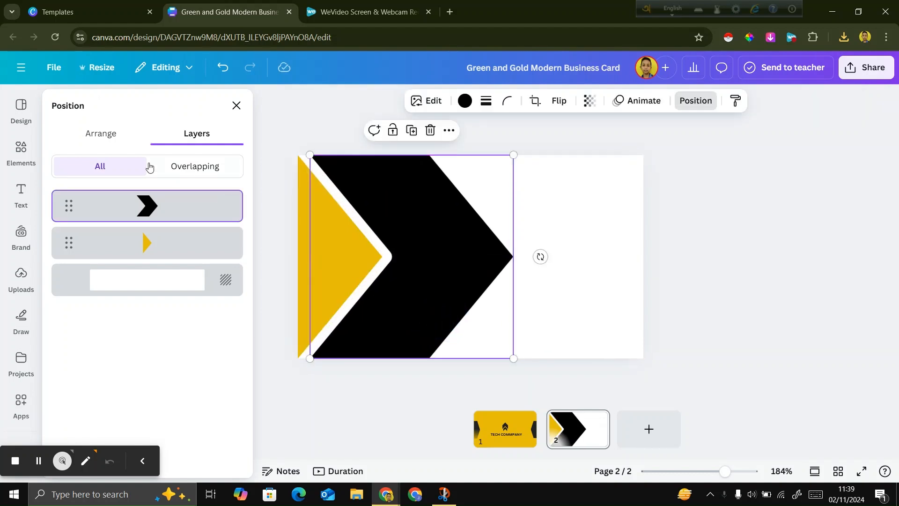
{"action": "mouse_move", "coordinate": [379, 317]}
{"action": "left_mouse_down"}
{"action": "mouse_move", "coordinate": [369, 319]}
{"action": "mouse_move", "coordinate": [391, 319]}
{"action": "mouse_move", "coordinate": [382, 319]}
{"action": "left_mouse_up"}
{"action": "left_click_drag", "start_coordinate": [157, 241], "coordinate": [171, 191]}
{"action": "left_click_drag", "start_coordinate": [452, 311], "coordinate": [429, 309]}
{"action": "left_click", "coordinate": [778, 365]}
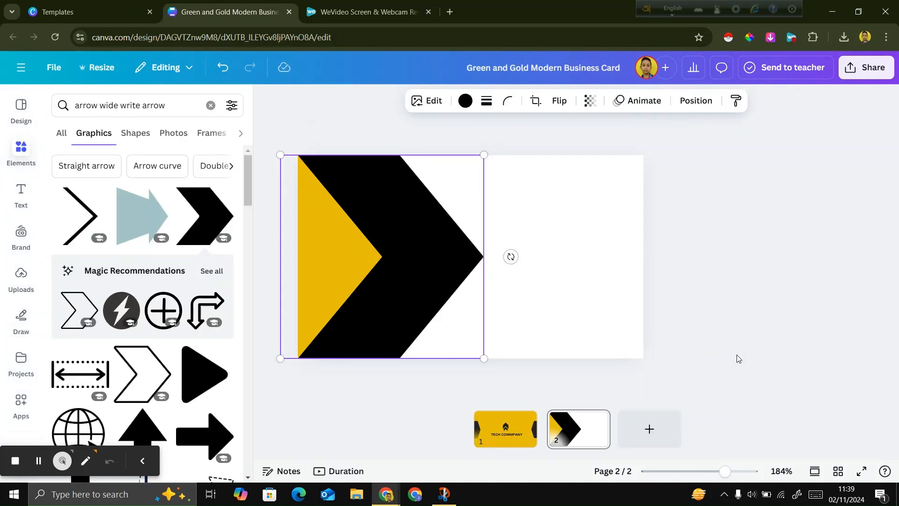
{"action": "left_click", "coordinate": [716, 347]}
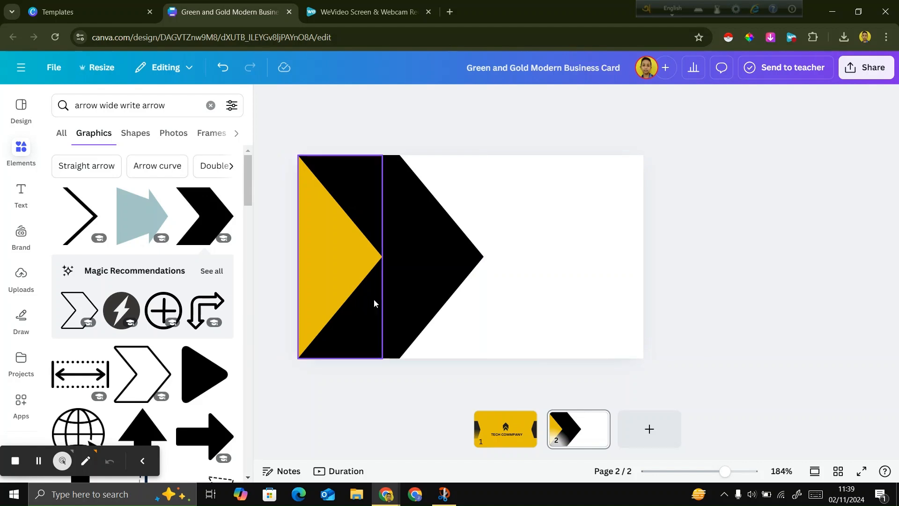
Recolor the yellow triangle at the card's left edge black using the document colors.
{"action": "left_click", "coordinate": [335, 274]}
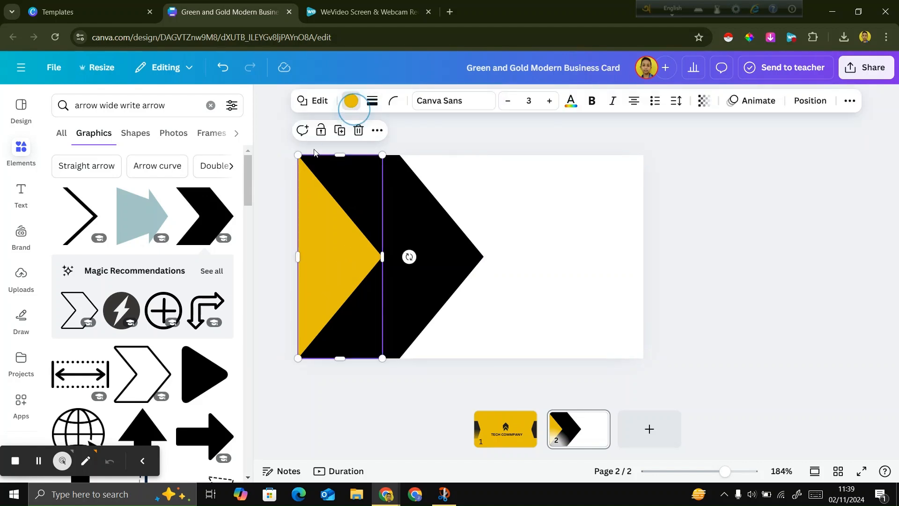
{"action": "left_click", "coordinate": [351, 101]}
{"action": "left_click", "coordinate": [125, 197]}
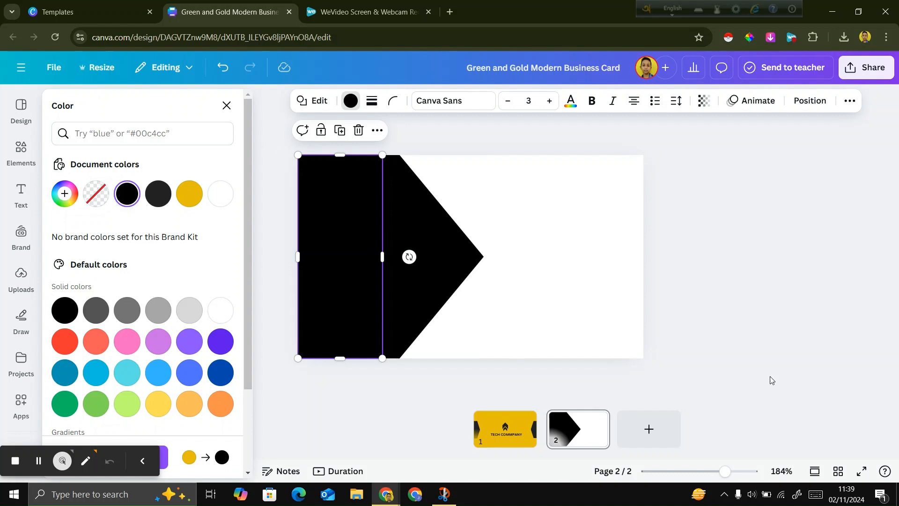
{"action": "left_click", "coordinate": [771, 361]}
Recolor the large chevron with the golden yellow from the document colors.
{"action": "left_click", "coordinate": [449, 277]}
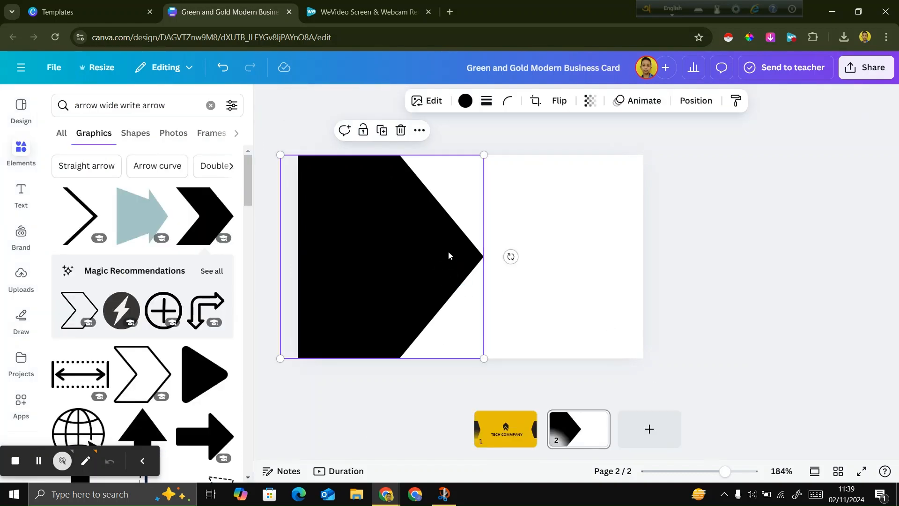
{"action": "left_click", "coordinate": [465, 100]}
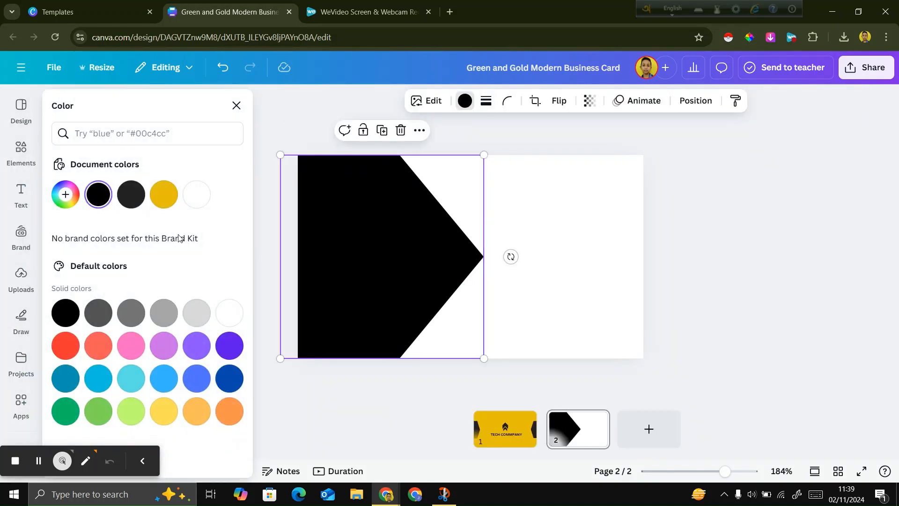
{"action": "left_click", "coordinate": [164, 195]}
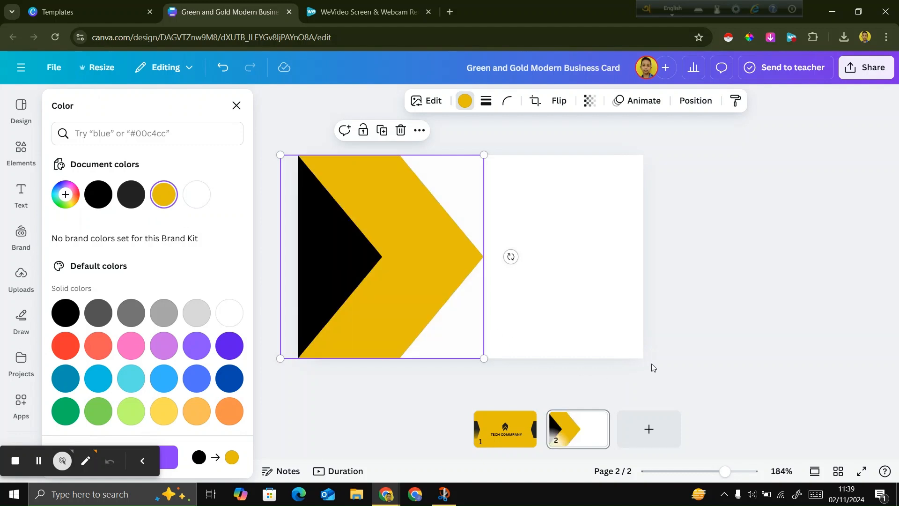
{"action": "left_click", "coordinate": [683, 347]}
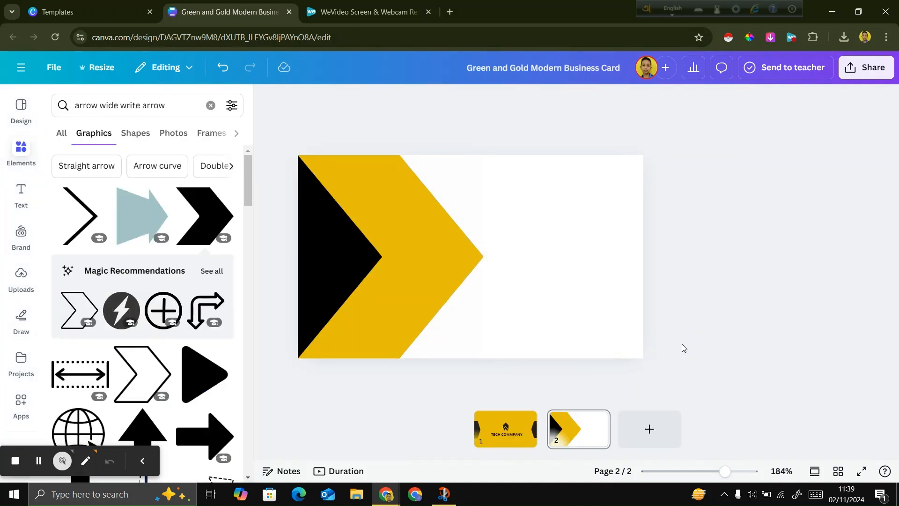
Check the proportions in the reference image, narrow the black triangle, and slightly enlarge and shift the yellow chevron left to match.
{"action": "left_click", "coordinate": [444, 494]}
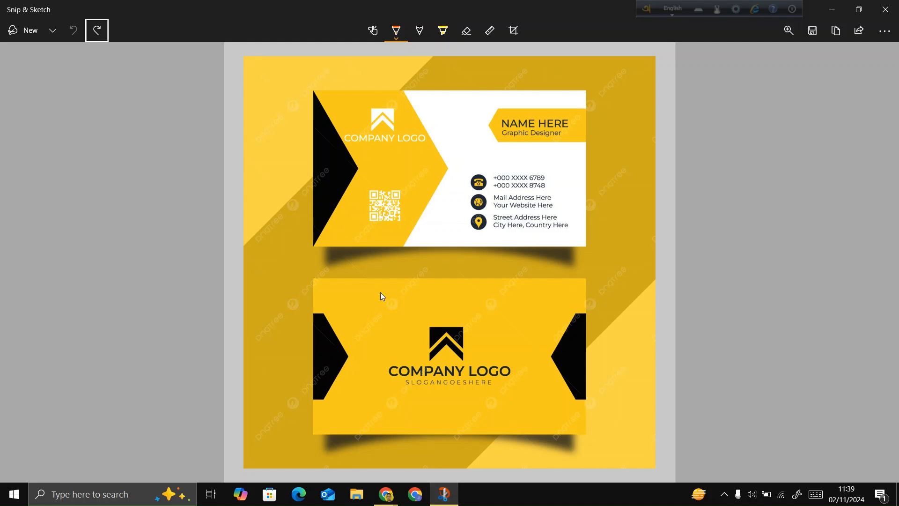
{"action": "mouse_move", "coordinate": [386, 494]}
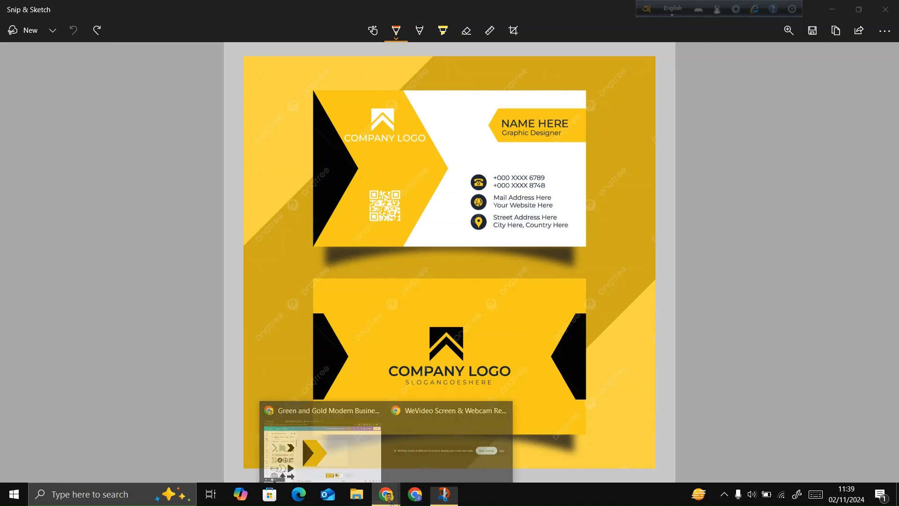
{"action": "left_click", "coordinate": [327, 464]}
{"action": "left_click", "coordinate": [313, 277]}
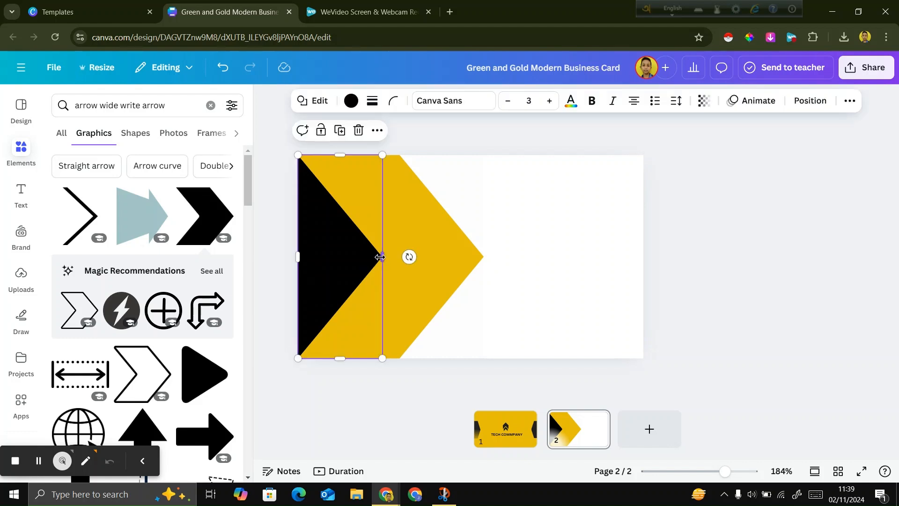
{"action": "left_click_drag", "start_coordinate": [380, 257], "coordinate": [359, 257]}
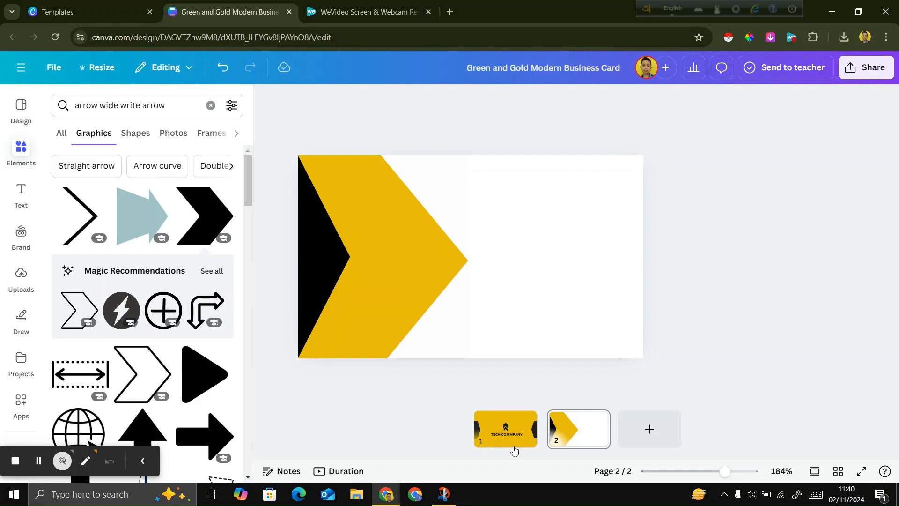
Copy the double-arrow logo from page 1 and paste it onto page 2.
{"action": "left_click", "coordinate": [513, 449]}
{"action": "left_click", "coordinate": [468, 247]}
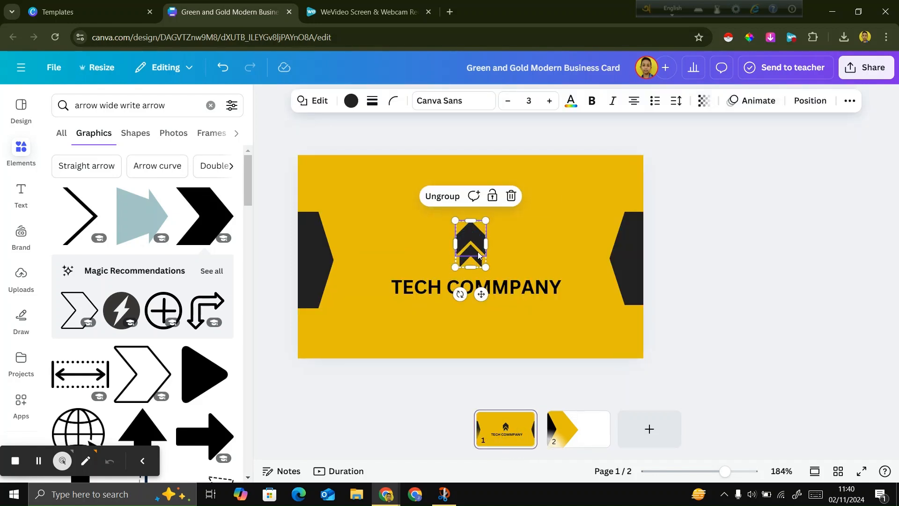
{"action": "left_click", "coordinate": [580, 437]}
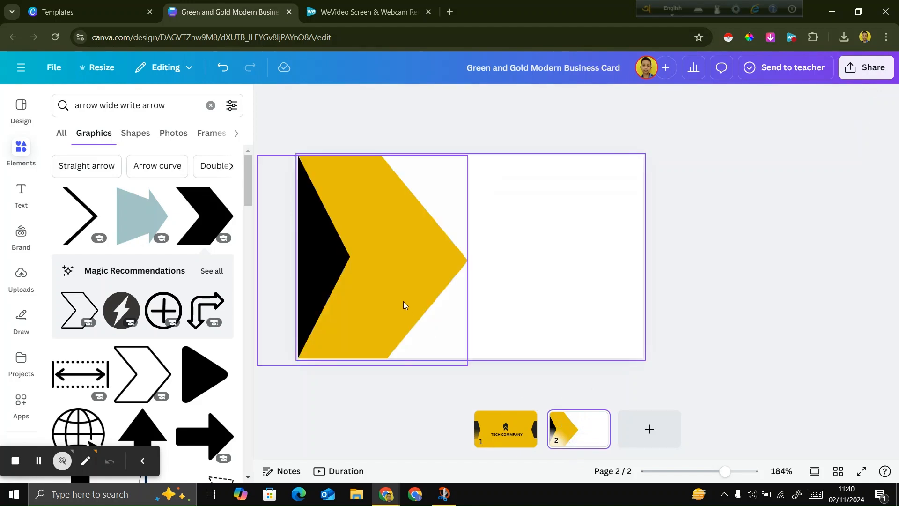
{"action": "key", "text": "ctrl+v"}
{"action": "left_click", "coordinate": [680, 309]}
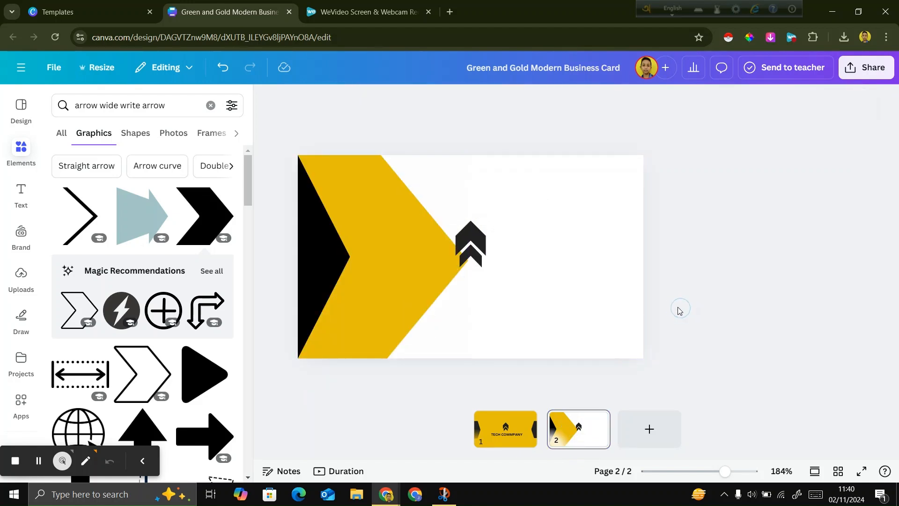
Move the pasted logo onto the upper part of the yellow chevron and recolor both of its arrow pieces white.
{"action": "left_click_drag", "start_coordinate": [473, 239], "coordinate": [383, 210]}
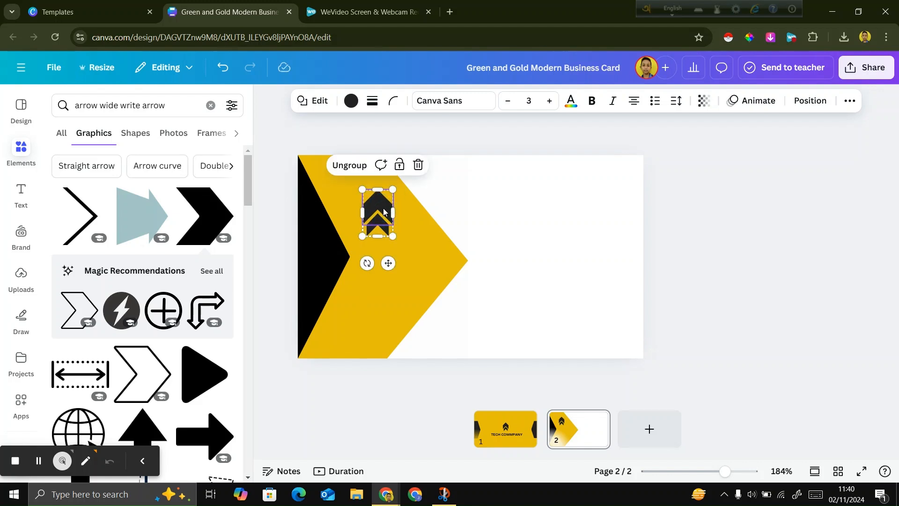
{"action": "left_click", "coordinate": [351, 100]}
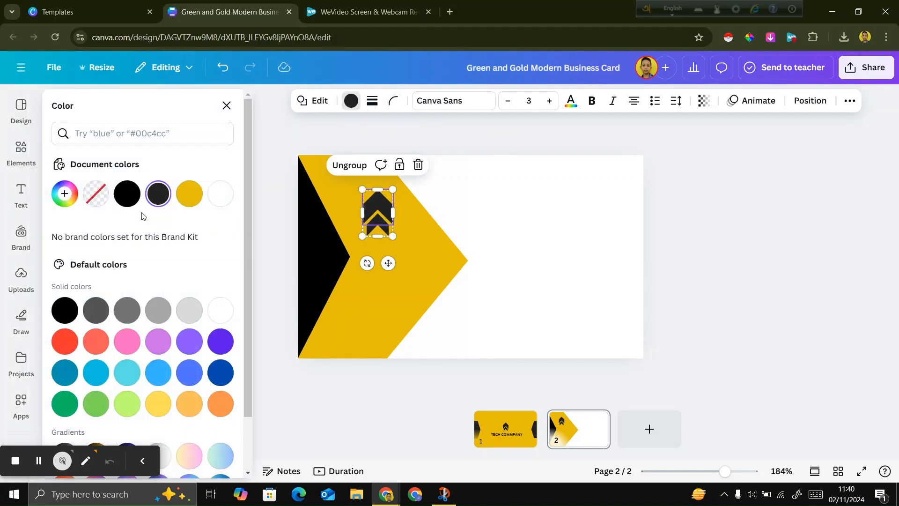
{"action": "left_click", "coordinate": [229, 314]}
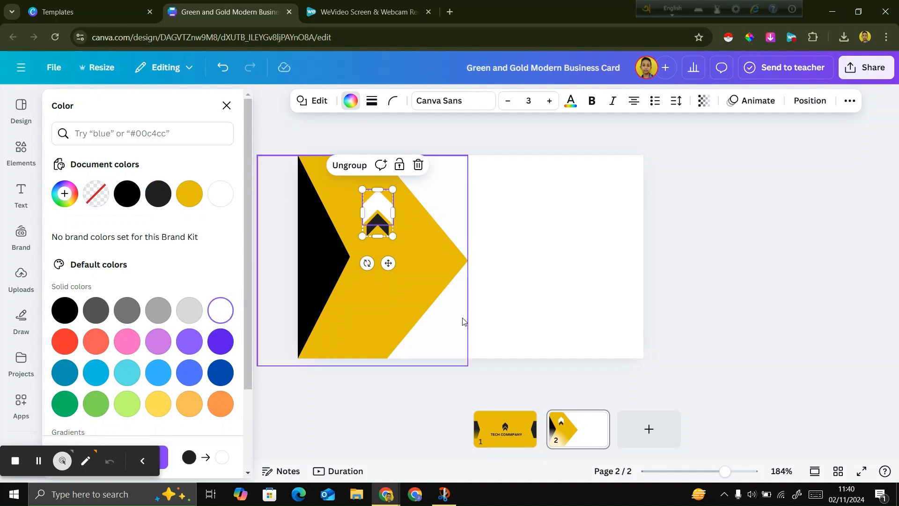
{"action": "left_click", "coordinate": [383, 231]}
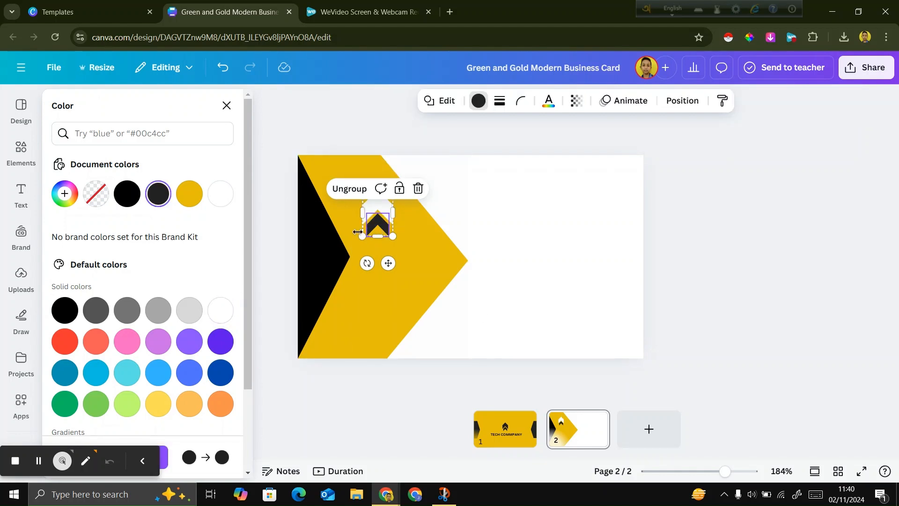
{"action": "left_click", "coordinate": [222, 313]}
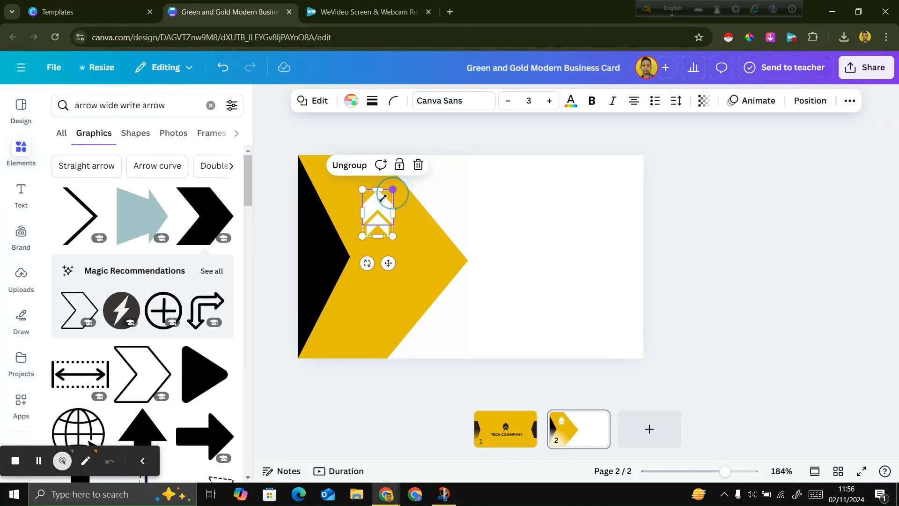
Shrink the white logo on the yellow chevron and widen it slightly to about 0.7 wide by 0.9 high.
{"action": "left_click_drag", "start_coordinate": [391, 187], "coordinate": [385, 201]}
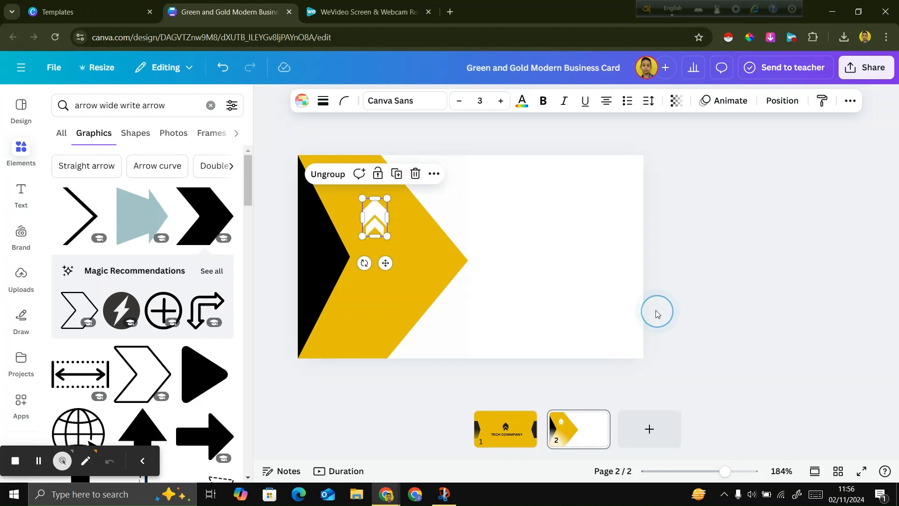
{"action": "left_click", "coordinate": [657, 313]}
{"action": "left_click", "coordinate": [369, 217]}
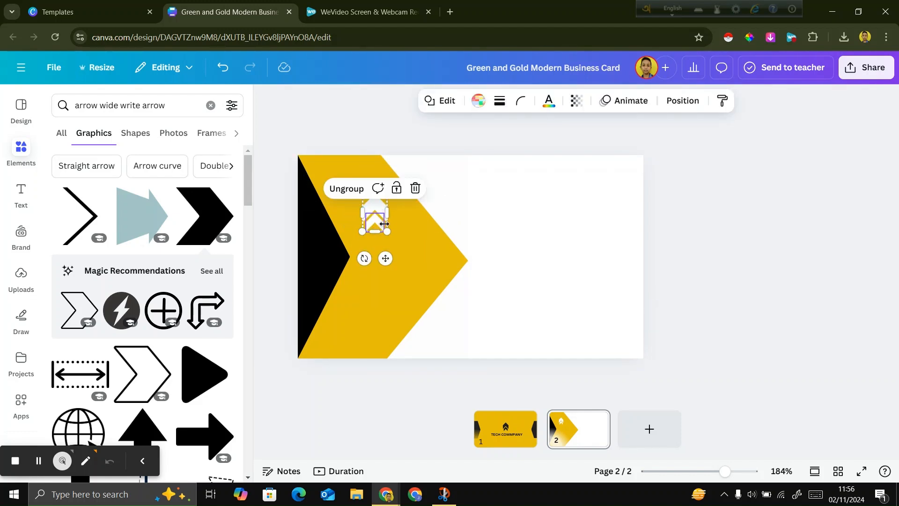
{"action": "left_click_drag", "start_coordinate": [390, 215], "coordinate": [393, 216]}
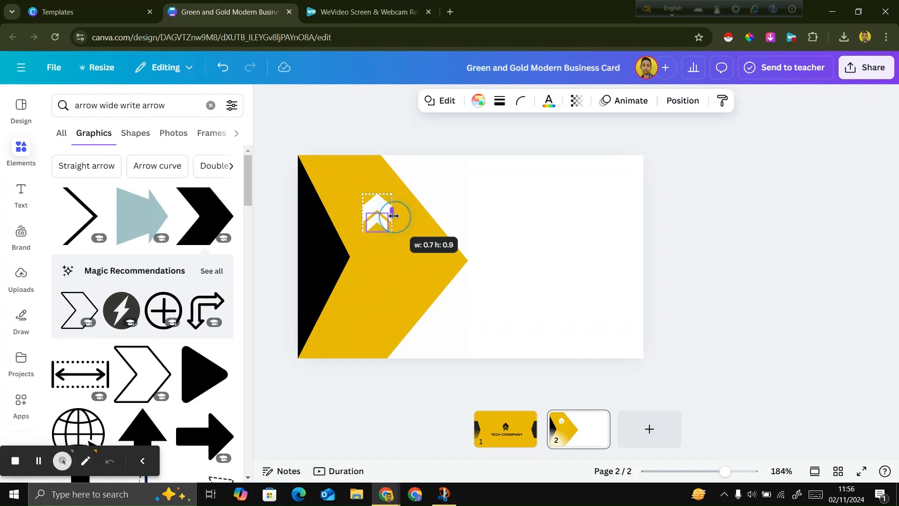